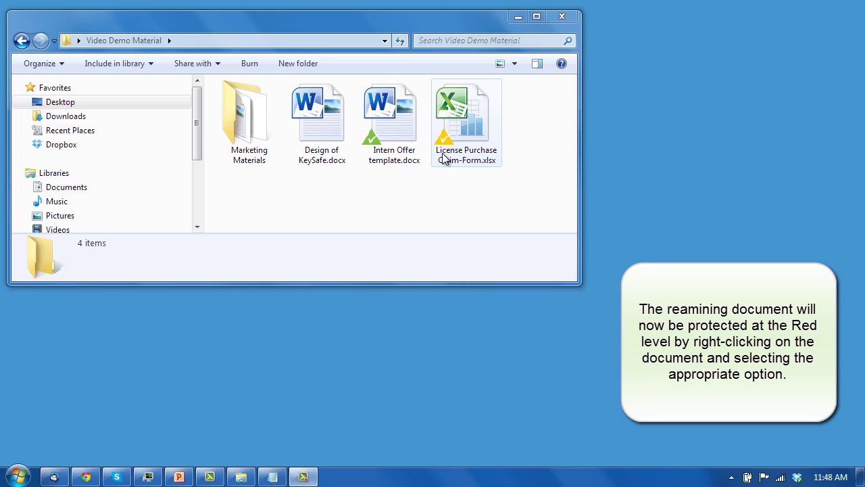
Add Level 3 (Red) protection to Design of KeySafe.docx with reason 'Contains product design details'
{"action": "right_click", "coordinate": [322, 143]}
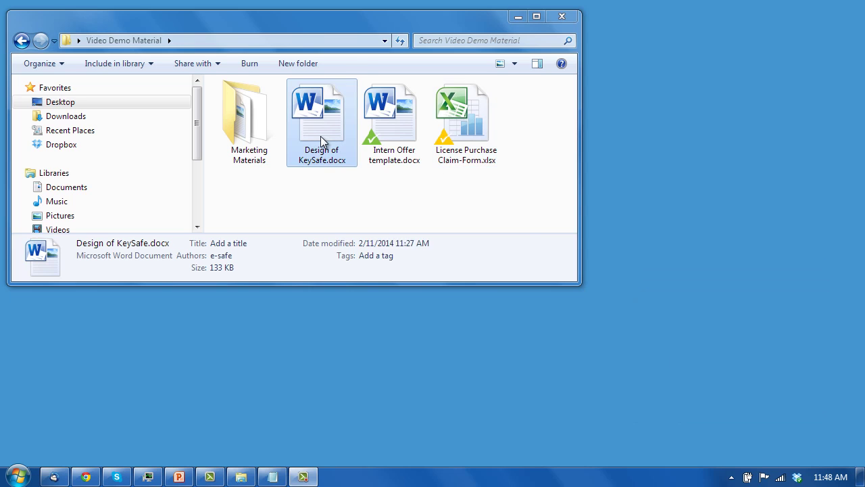
{"action": "mouse_move", "coordinate": [458, 253]}
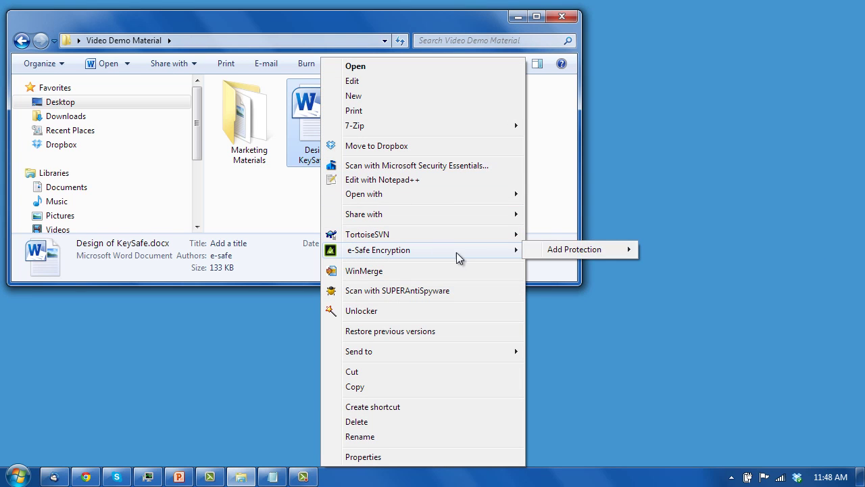
{"action": "mouse_move", "coordinate": [605, 257]}
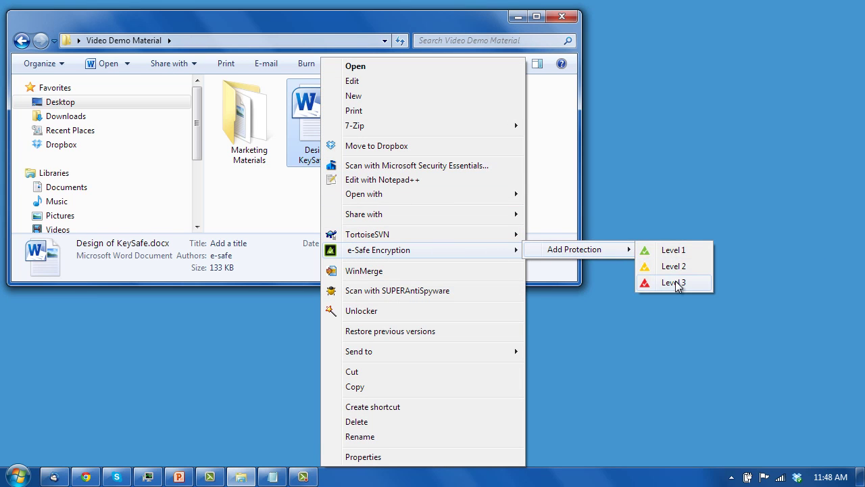
{"action": "left_click", "coordinate": [674, 283]}
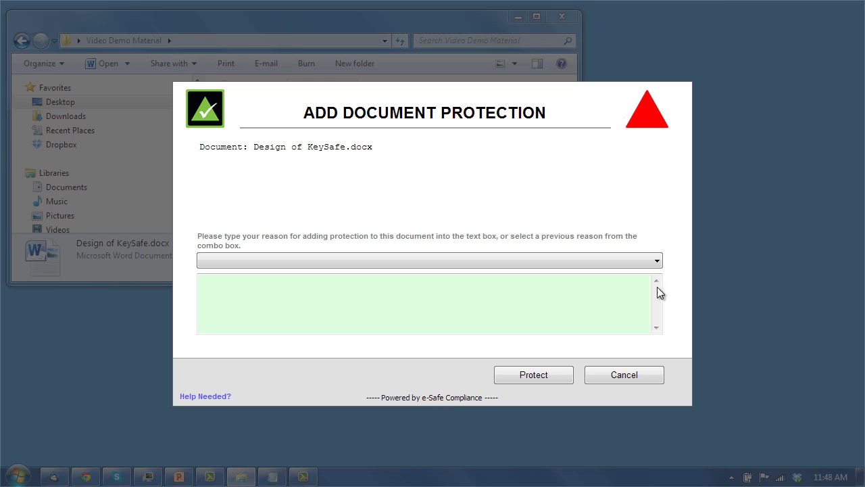
{"action": "left_click", "coordinate": [644, 264]}
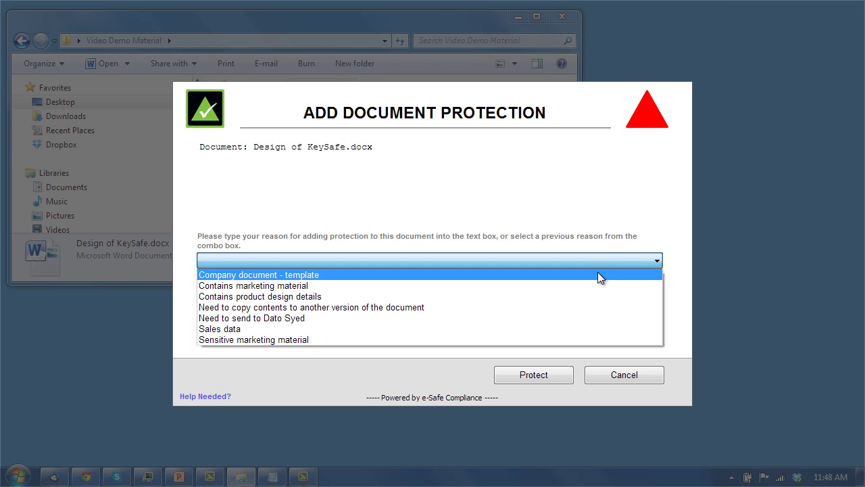
{"action": "left_click", "coordinate": [504, 297]}
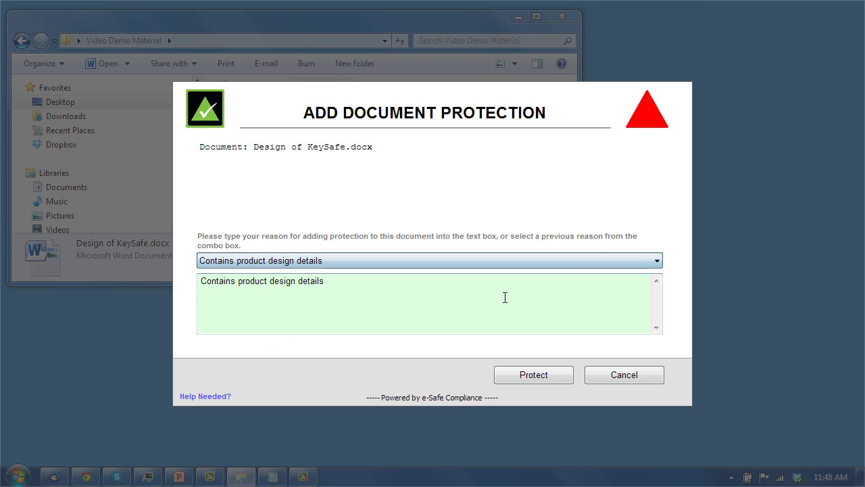
{"action": "left_click", "coordinate": [517, 371]}
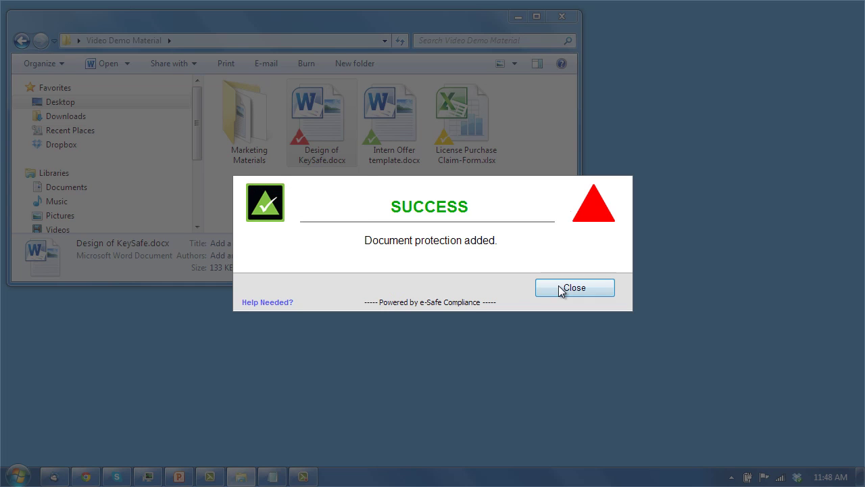
{"action": "left_click", "coordinate": [559, 289]}
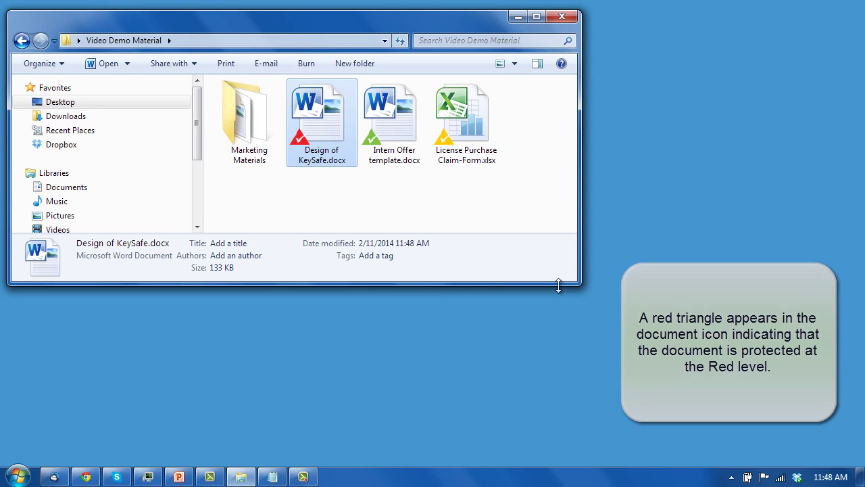
Apply Level 2 (Yellow) protection to all Marketing Materials documents, then view the folder's files
{"action": "right_click", "coordinate": [245, 132]}
{"action": "mouse_move", "coordinate": [373, 193]}
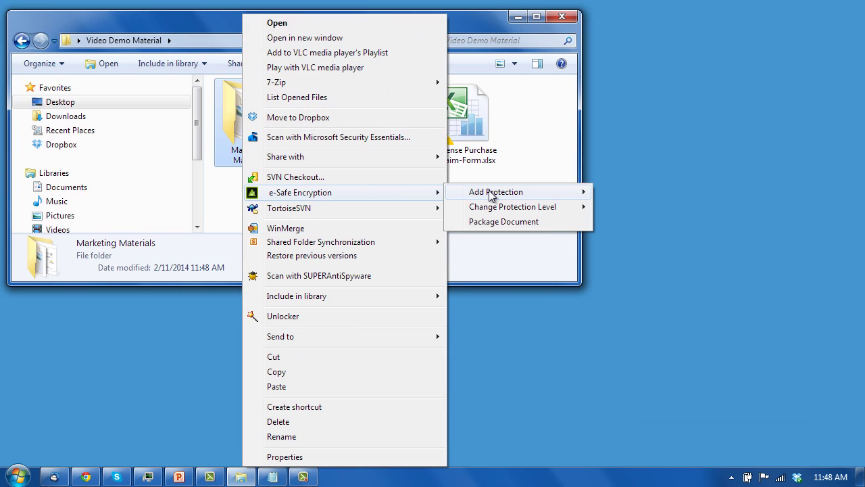
{"action": "mouse_move", "coordinate": [496, 195]}
{"action": "left_click", "coordinate": [630, 210]}
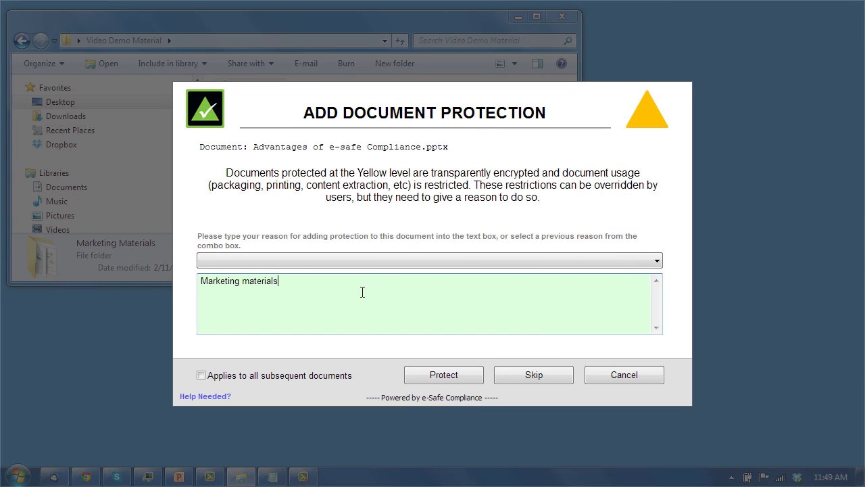
{"action": "left_click", "coordinate": [200, 375]}
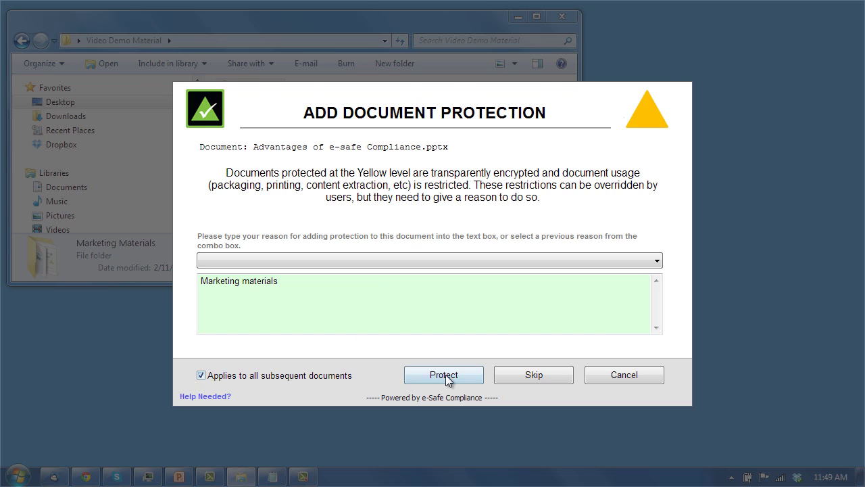
{"action": "left_click", "coordinate": [444, 376]}
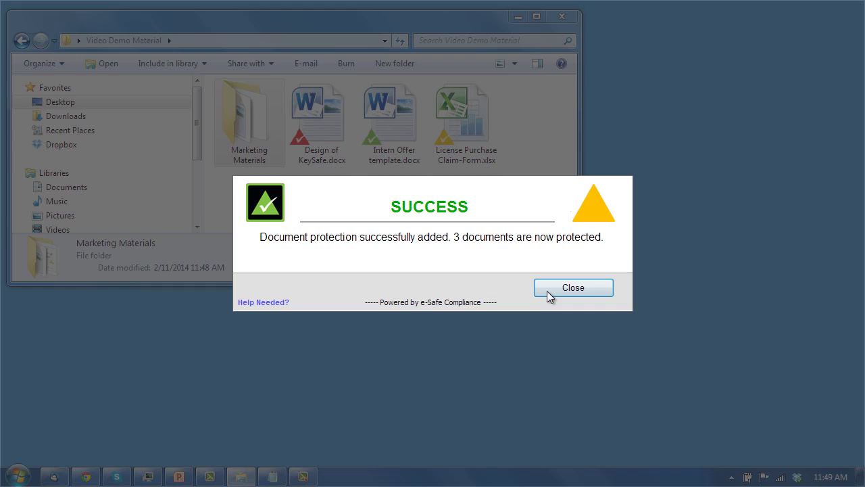
{"action": "left_click", "coordinate": [548, 292]}
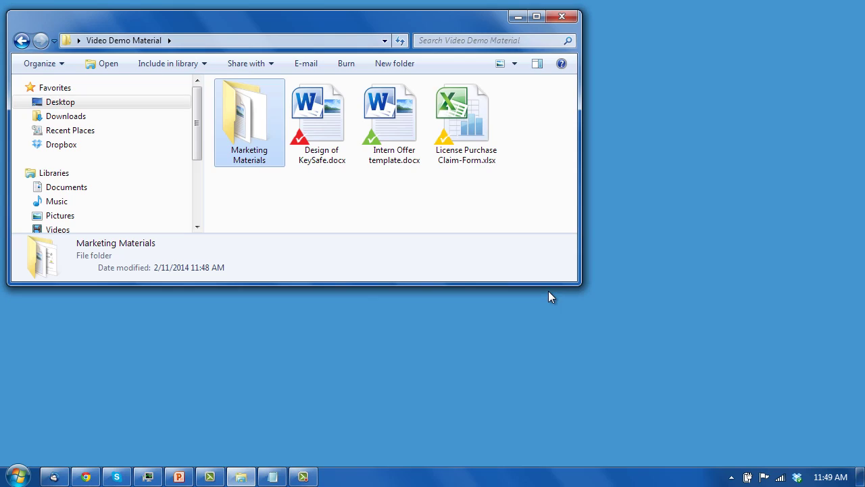
{"action": "double_click", "coordinate": [245, 138]}
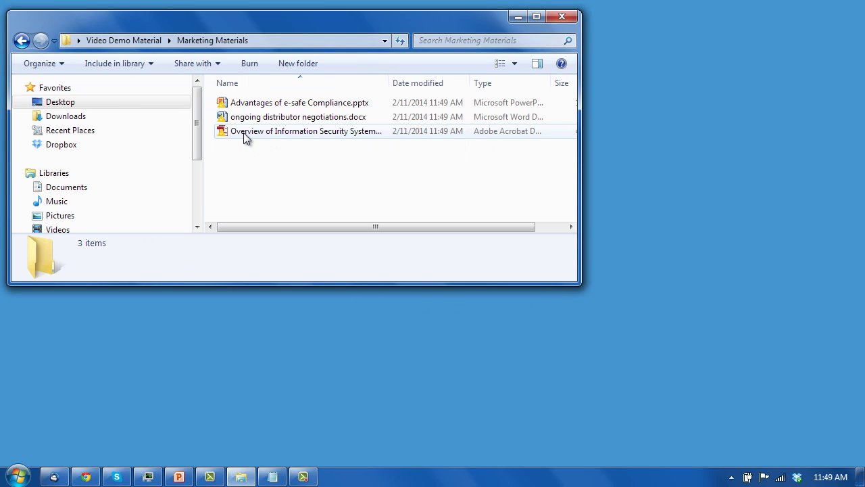
{"action": "left_click", "coordinate": [21, 40]}
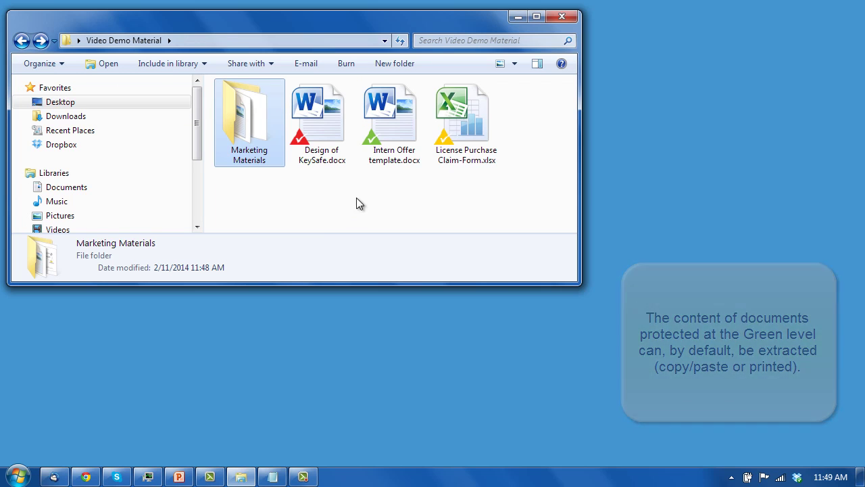
Open Intern Offer template.docx and paste one of its paragraphs into a new Notepad window
{"action": "double_click", "coordinate": [383, 146]}
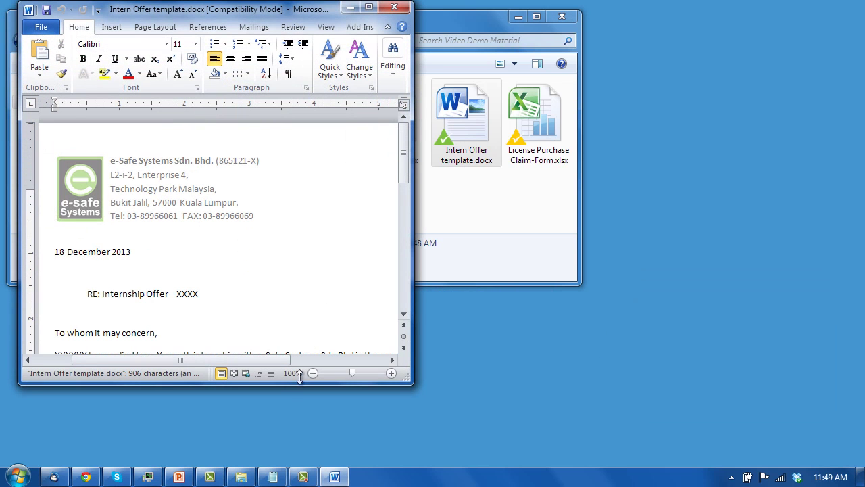
{"action": "left_click", "coordinate": [272, 477]}
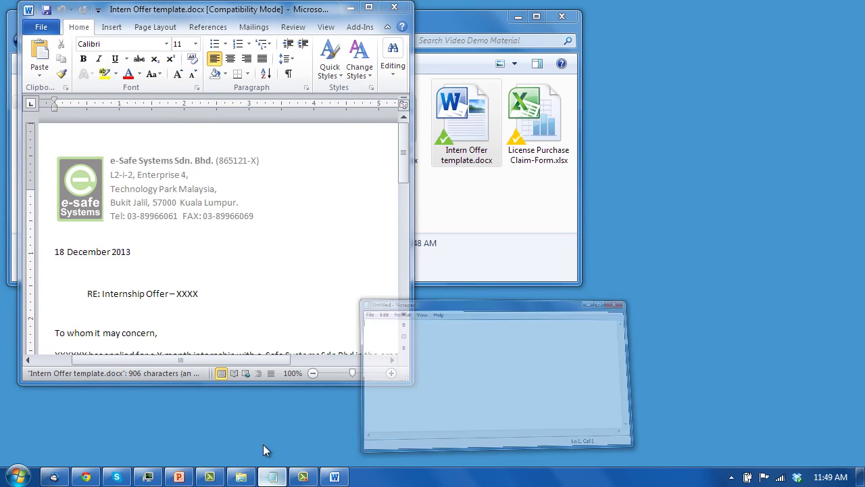
{"action": "scroll", "coordinate": [279, 262], "scroll_direction": "down", "scroll_amount": 4}
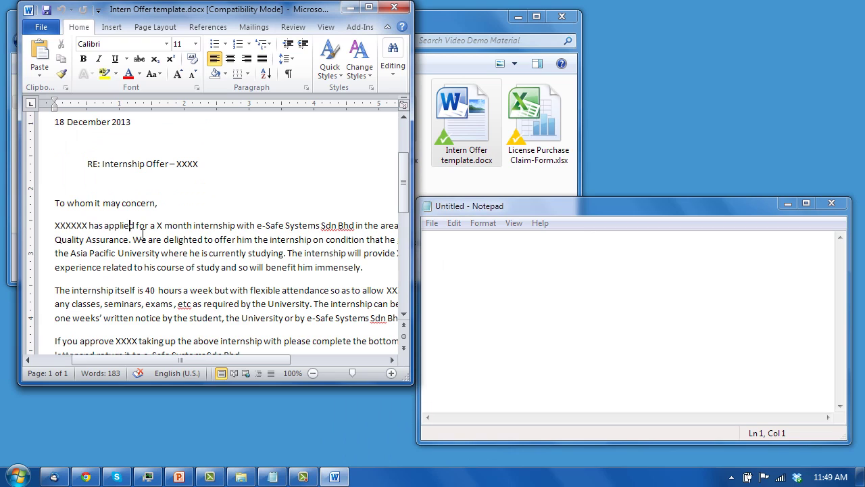
{"action": "left_click_drag", "start_coordinate": [105, 225], "coordinate": [250, 271]}
{"action": "key", "text": "ctrl+c"}
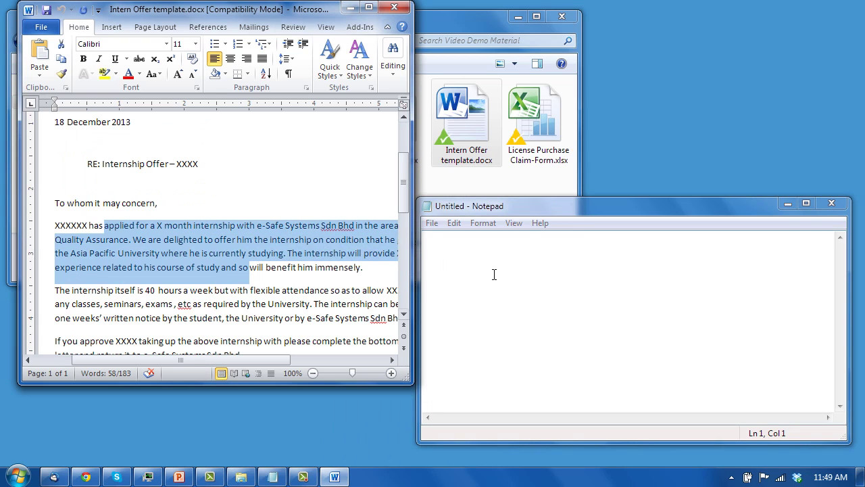
{"action": "left_click", "coordinate": [494, 273]}
{"action": "key", "text": "ctrl+v"}
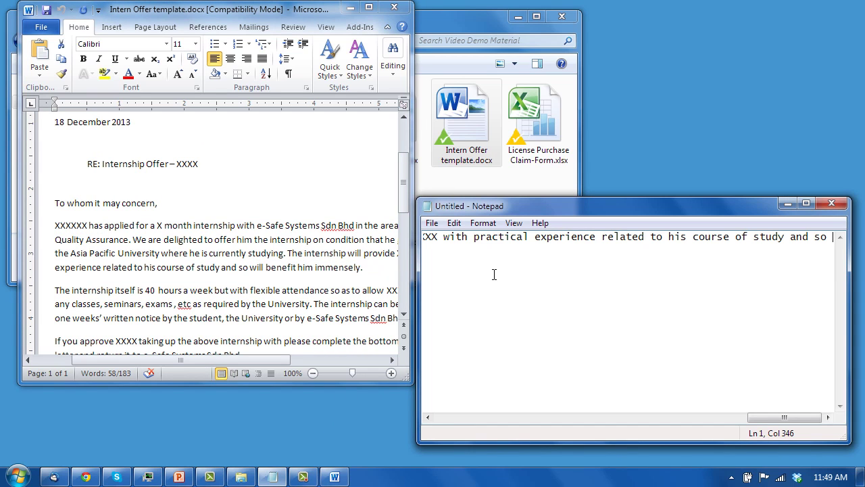
Close the Word document, clear all text from Notepad, and return to the Explorer folder
{"action": "left_click", "coordinate": [394, 6]}
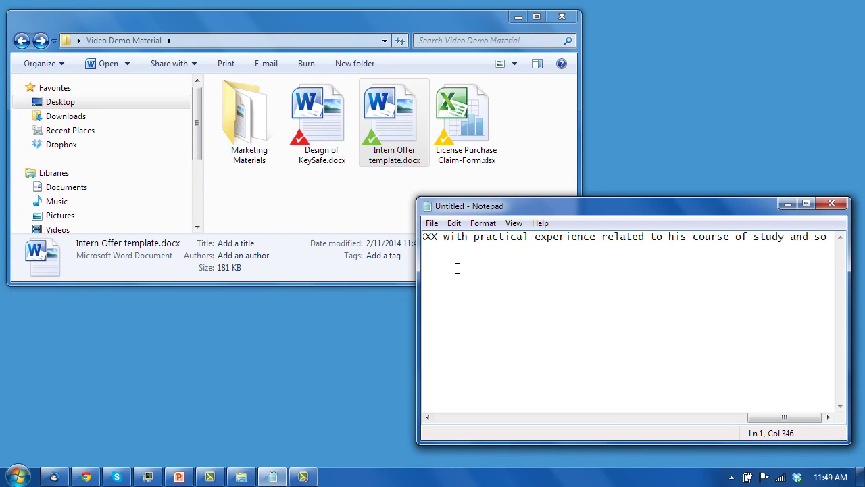
{"action": "key", "text": "ctrl+a"}
{"action": "key", "text": "Delete"}
{"action": "left_click", "coordinate": [340, 208]}
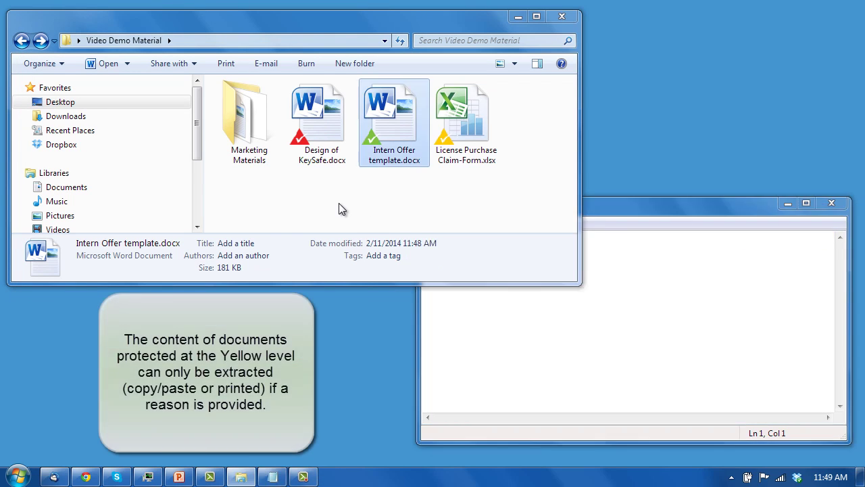
{"action": "left_click", "coordinate": [339, 209]}
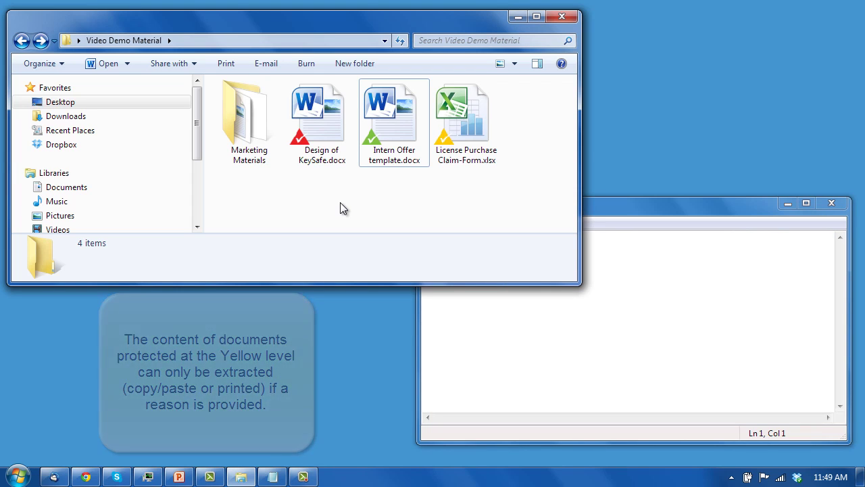
Open License Purchase Claim-Form.xlsx, enabling extraction with reason 'Need to copy contents to another version of the document'
{"action": "double_click", "coordinate": [464, 128]}
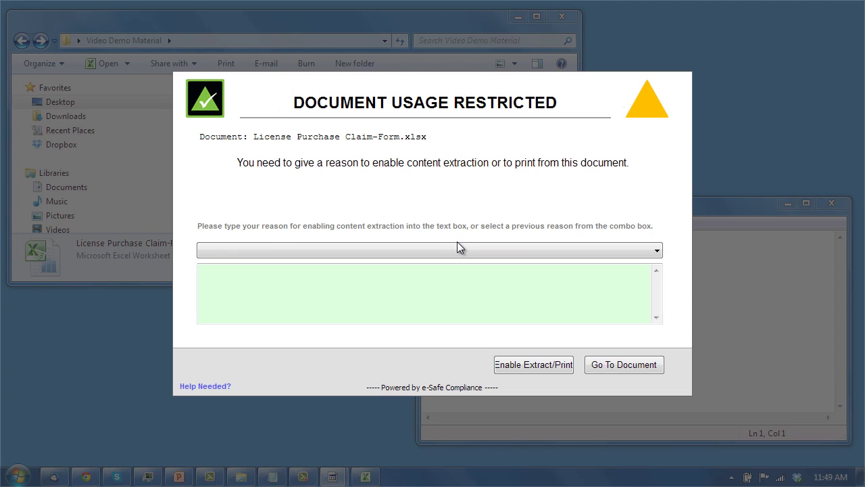
{"action": "left_click", "coordinate": [654, 252]}
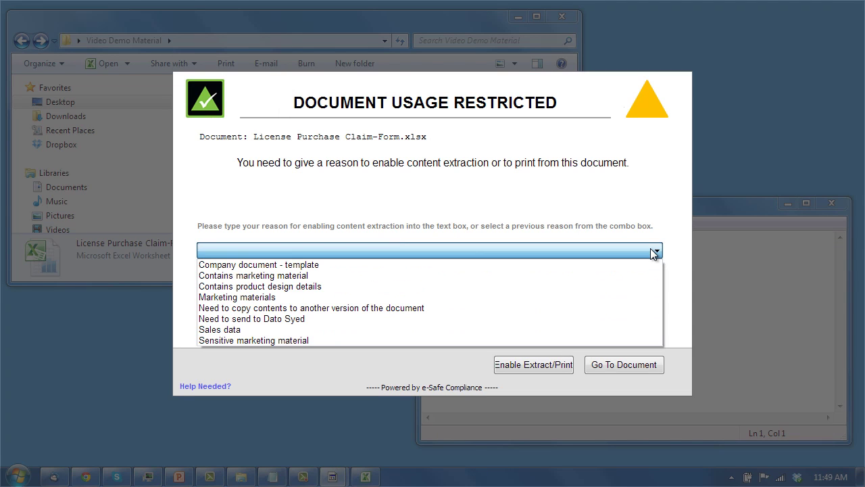
{"action": "left_click", "coordinate": [528, 308]}
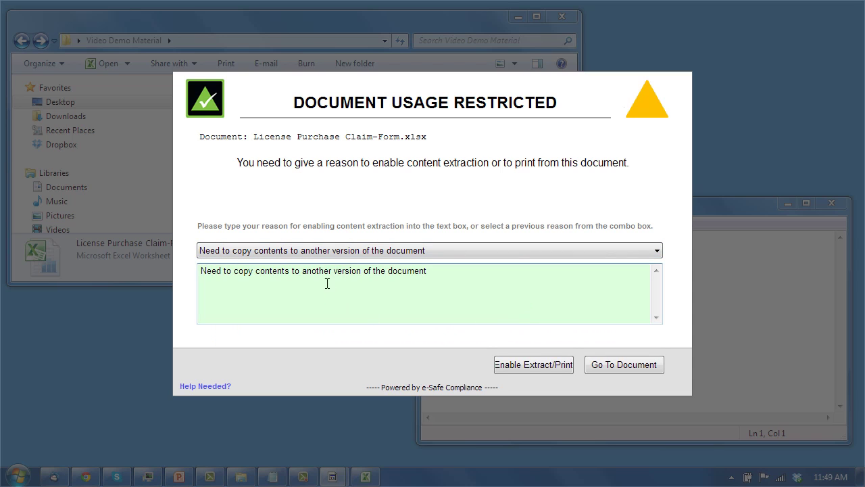
{"action": "left_click", "coordinate": [522, 363]}
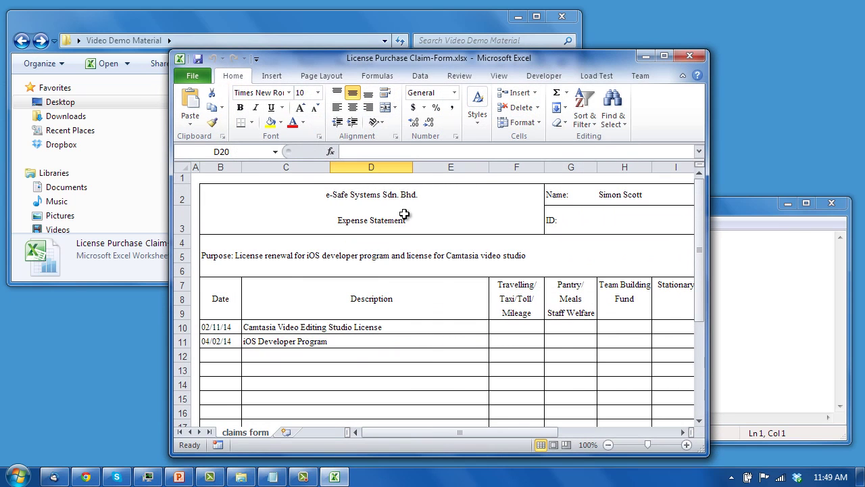
Copy the Purpose text from cell B4 into Notepad
{"action": "left_click_drag", "start_coordinate": [399, 58], "coordinate": [251, 32]}
{"action": "left_click", "coordinate": [194, 230]}
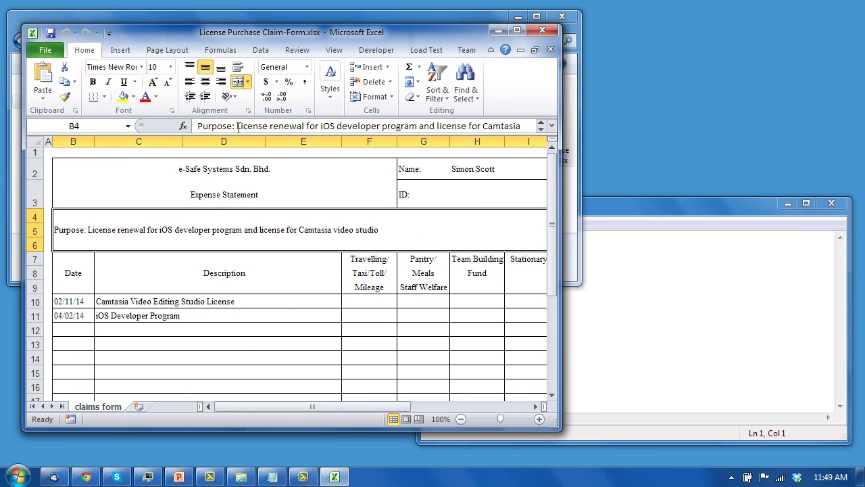
{"action": "left_click_drag", "start_coordinate": [198, 126], "coordinate": [525, 126]}
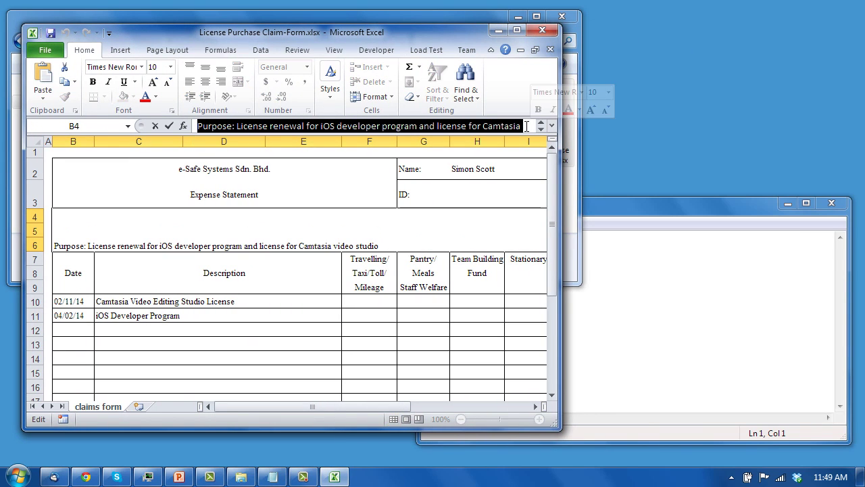
{"action": "key", "text": "ctrl+c"}
{"action": "left_click", "coordinate": [642, 272]}
{"action": "key", "text": "ctrl+v"}
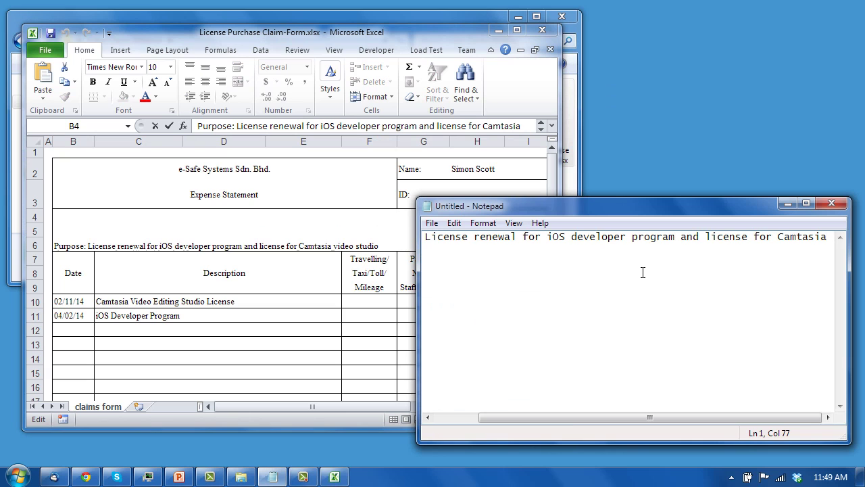
Close the claim form without saving and clear the pasted text from Notepad
{"action": "left_click", "coordinate": [541, 30]}
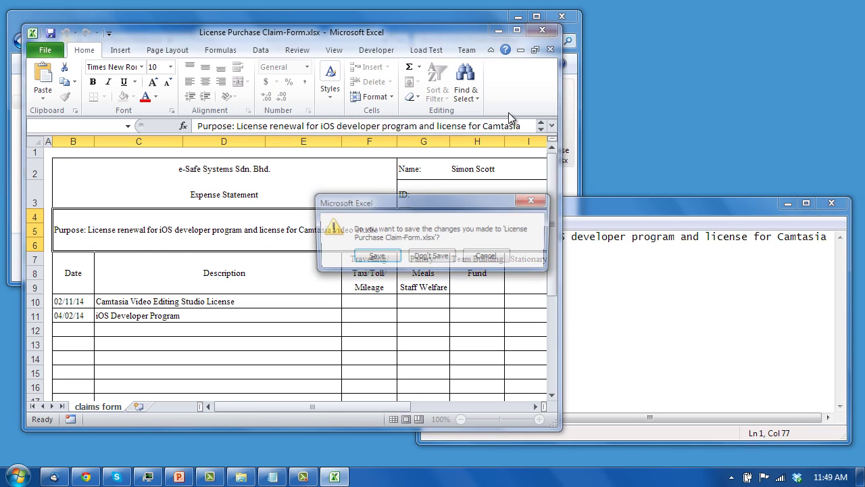
{"action": "left_click", "coordinate": [433, 309]}
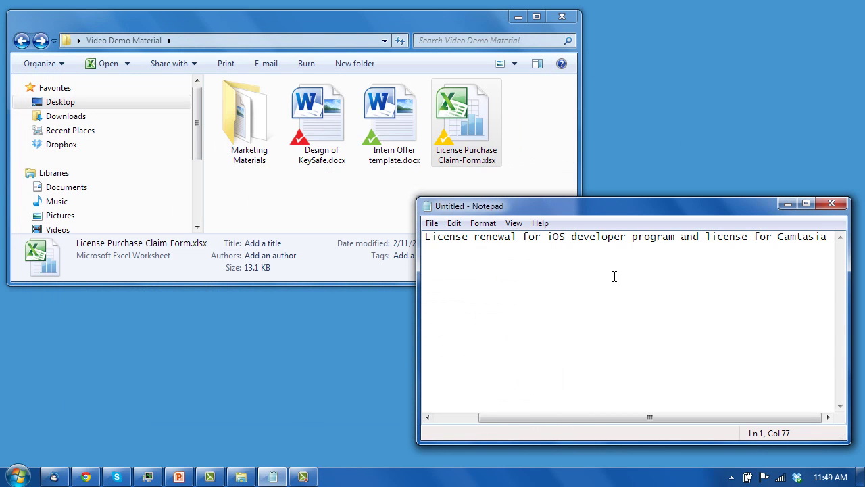
{"action": "key", "text": "ctrl+a"}
{"action": "key", "text": "Delete"}
Open Design of KeySafe.docx and dismiss the warning that blocks extraction and printing
{"action": "left_click", "coordinate": [340, 203]}
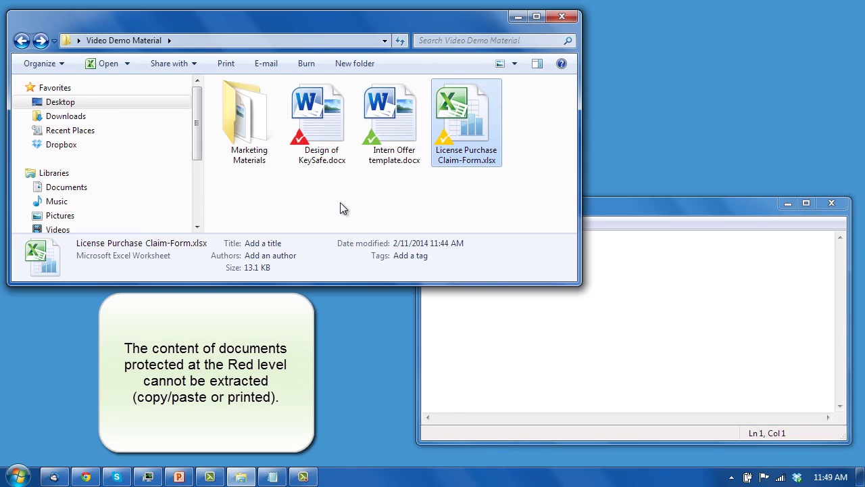
{"action": "left_click", "coordinate": [340, 202]}
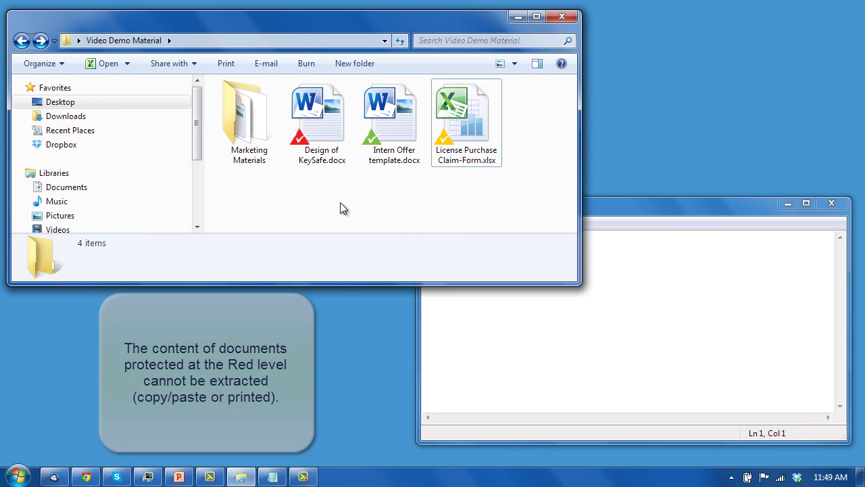
{"action": "double_click", "coordinate": [321, 130]}
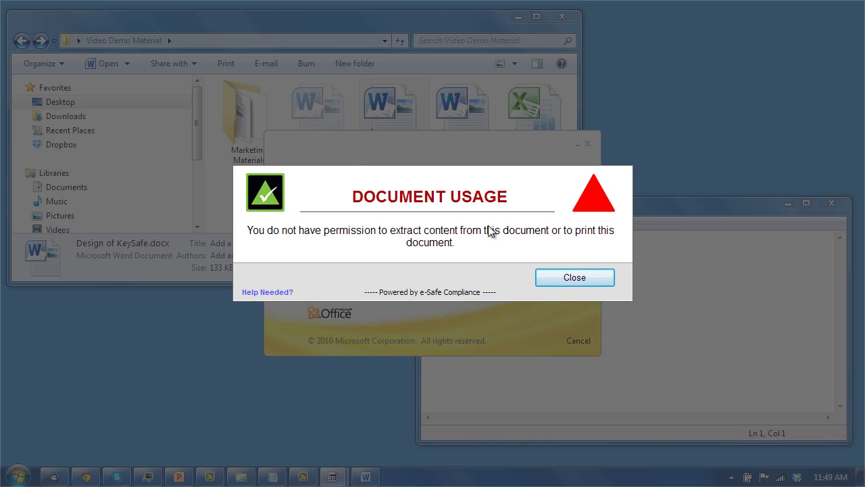
{"action": "left_click", "coordinate": [548, 277]}
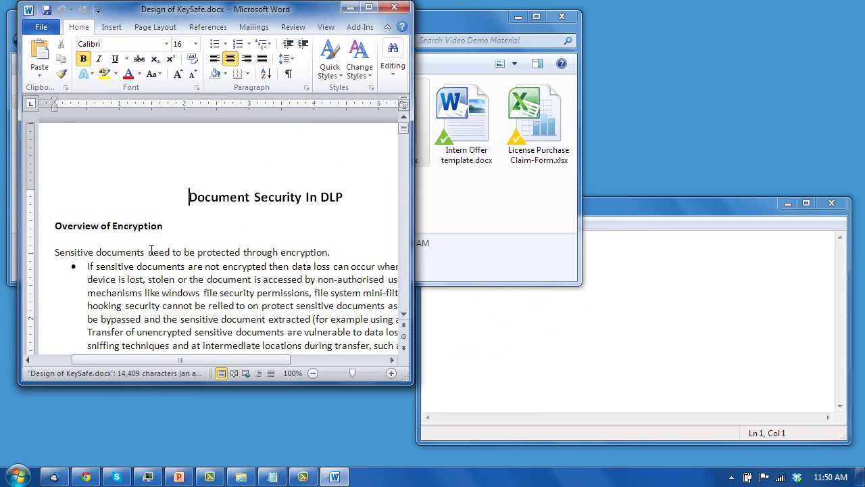
{"action": "left_click_drag", "start_coordinate": [151, 250], "coordinate": [267, 319]}
{"action": "left_click_drag", "start_coordinate": [210, 287], "coordinate": [264, 297]}
{"action": "left_click_drag", "start_coordinate": [178, 279], "coordinate": [241, 315]}
{"action": "left_click", "coordinate": [570, 337]}
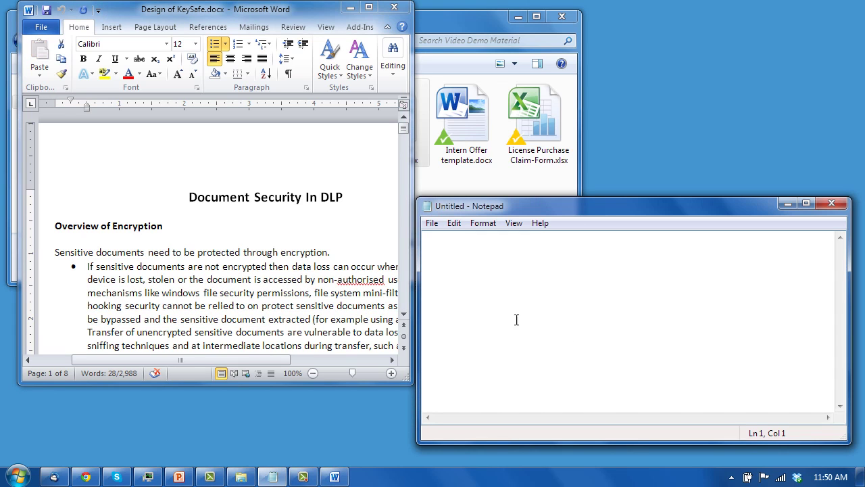
{"action": "left_click", "coordinate": [265, 309]}
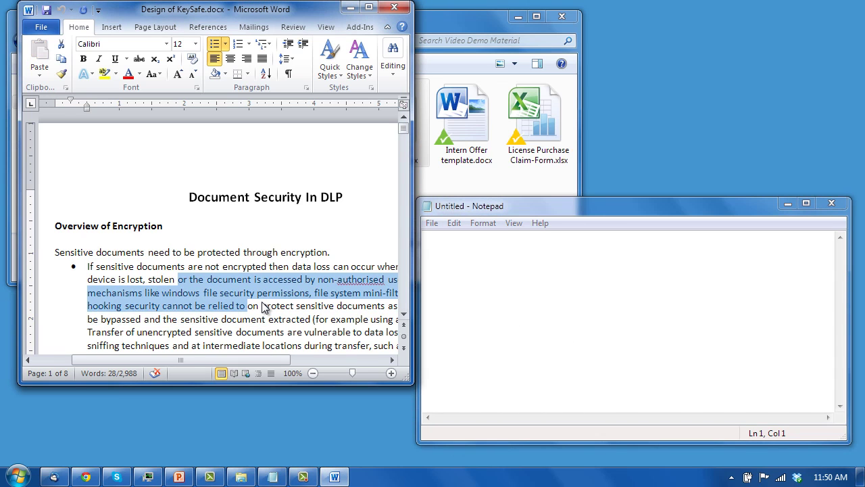
Create blank Document1 beside the KeySafe document and try dragging selected KeySafe text into it
{"action": "left_click", "coordinate": [43, 30]}
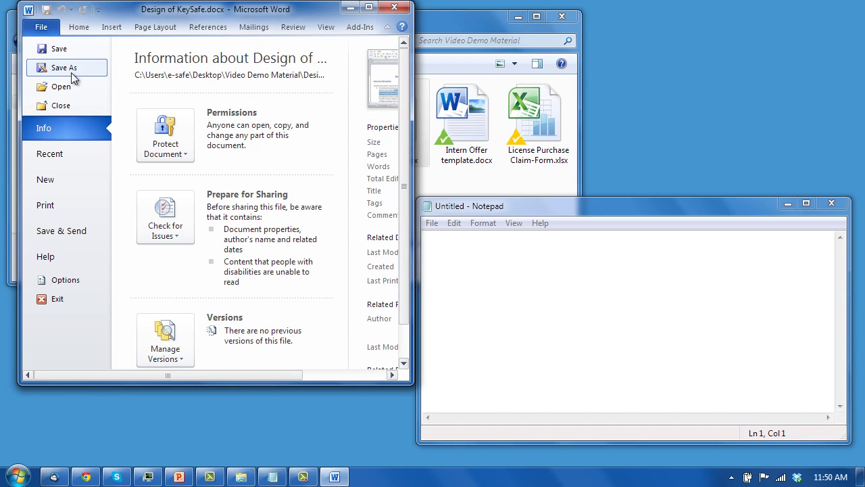
{"action": "left_click", "coordinate": [51, 185]}
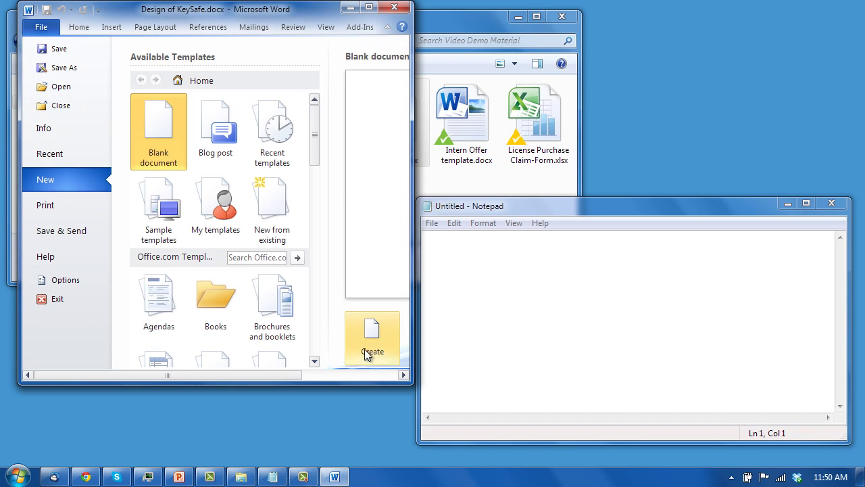
{"action": "left_click", "coordinate": [370, 352]}
{"action": "left_click_drag", "start_coordinate": [316, 18], "coordinate": [630, 58]}
{"action": "left_click_drag", "start_coordinate": [156, 278], "coordinate": [507, 279]}
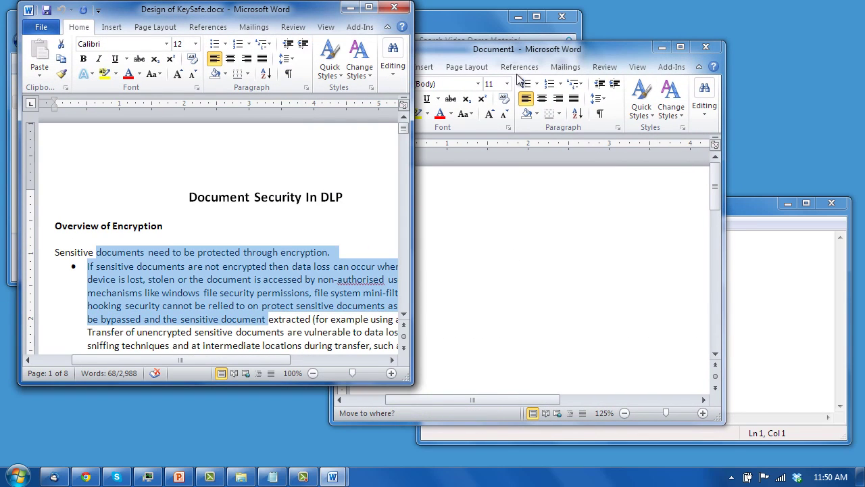
{"action": "left_click_drag", "start_coordinate": [518, 78], "coordinate": [521, 54]}
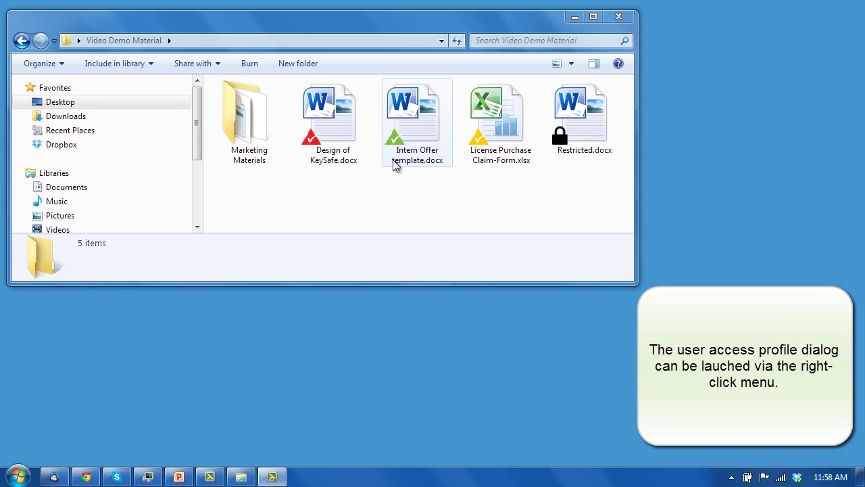
Open Change Access Profile for Intern Offer template.docx and keep Current Profile selected in the dropdown
{"action": "left_click", "coordinate": [396, 164]}
{"action": "right_click", "coordinate": [407, 132]}
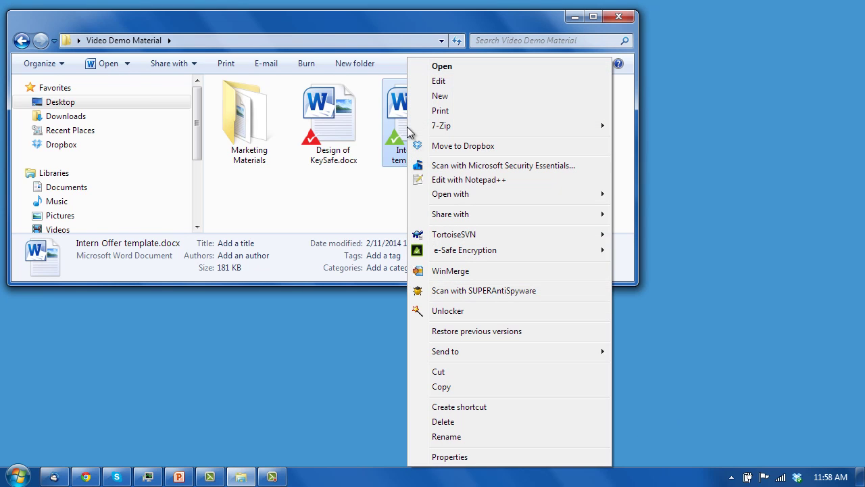
{"action": "mouse_move", "coordinate": [521, 251]}
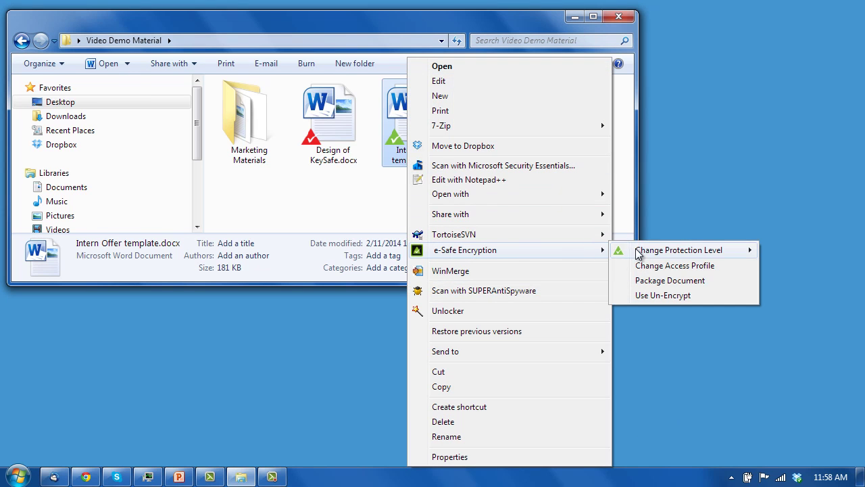
{"action": "left_click", "coordinate": [658, 267]}
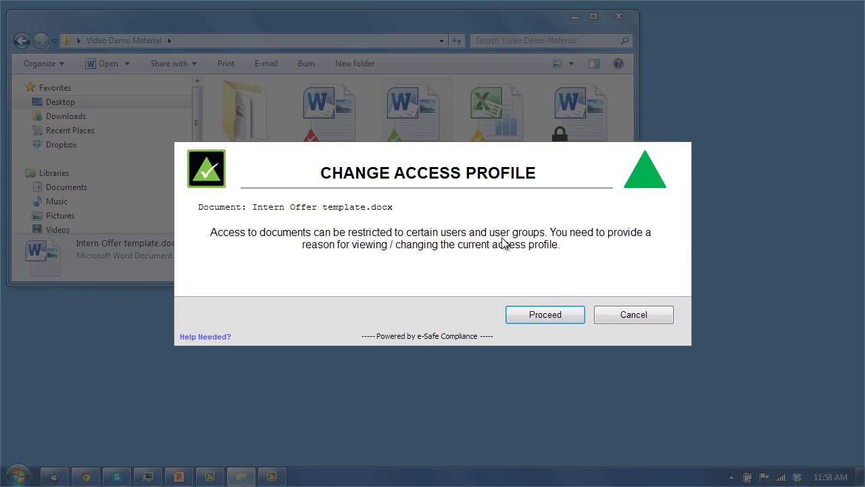
{"action": "left_click", "coordinate": [534, 315]}
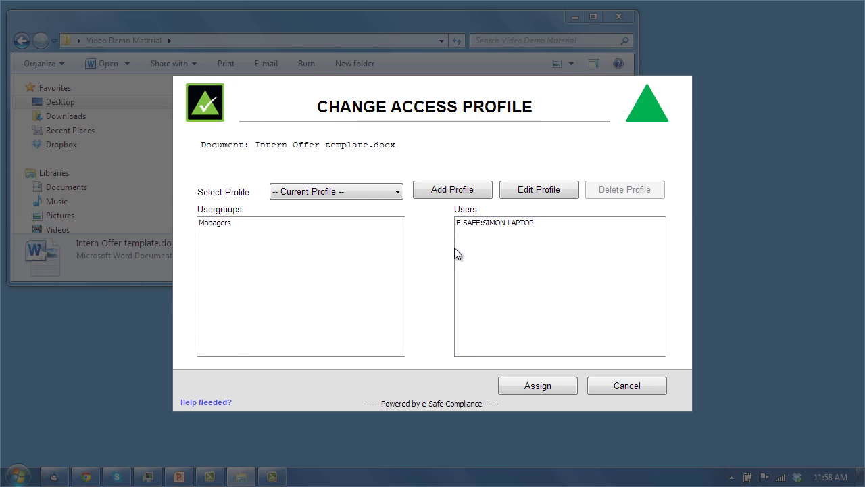
{"action": "left_click", "coordinate": [376, 194]}
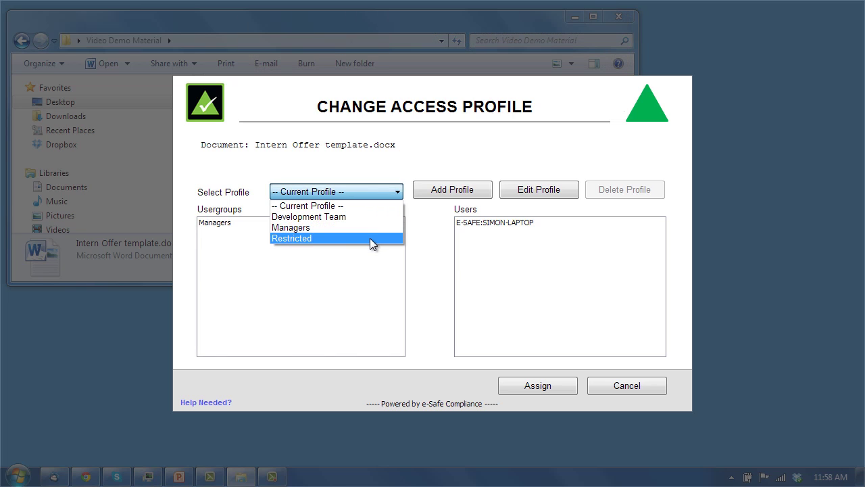
{"action": "left_click", "coordinate": [376, 161]}
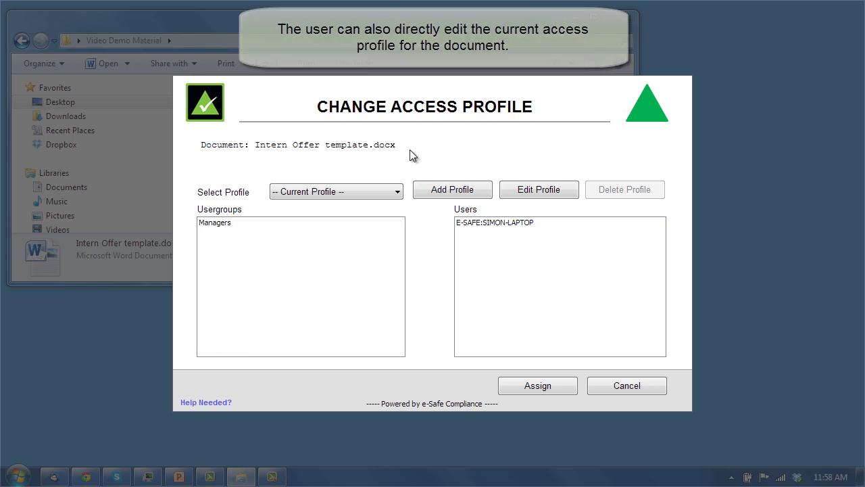
Edit the profile to add a user from IT Group, then save and assign it
{"action": "left_click", "coordinate": [524, 193]}
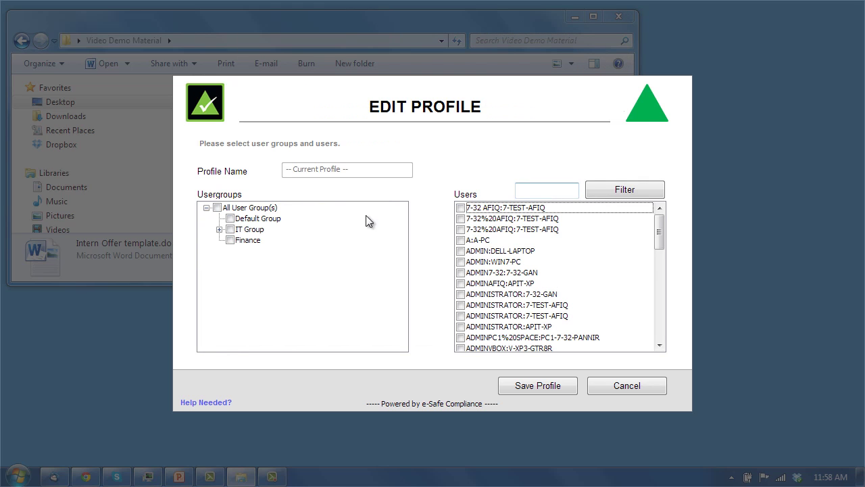
{"action": "left_click", "coordinate": [217, 229]}
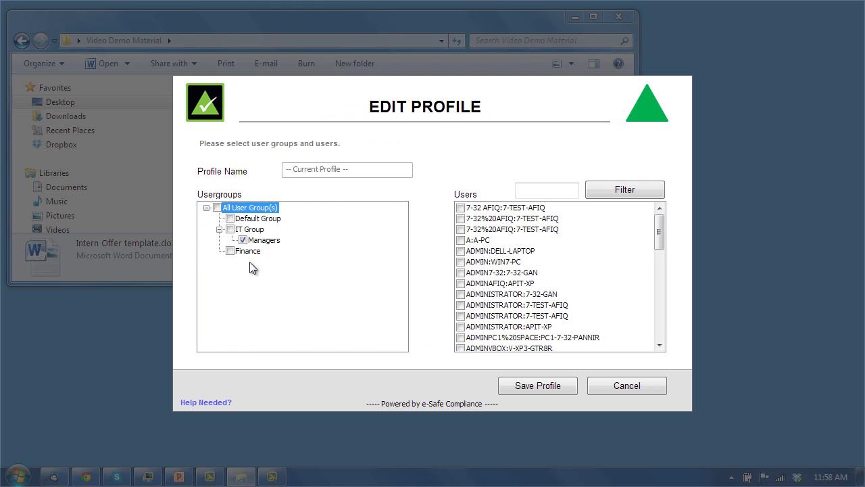
{"action": "left_click", "coordinate": [462, 252]}
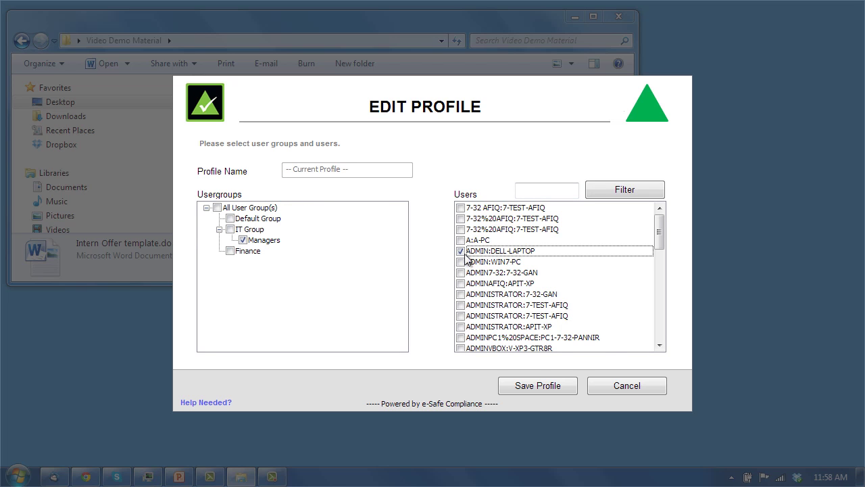
{"action": "left_click", "coordinate": [535, 386]}
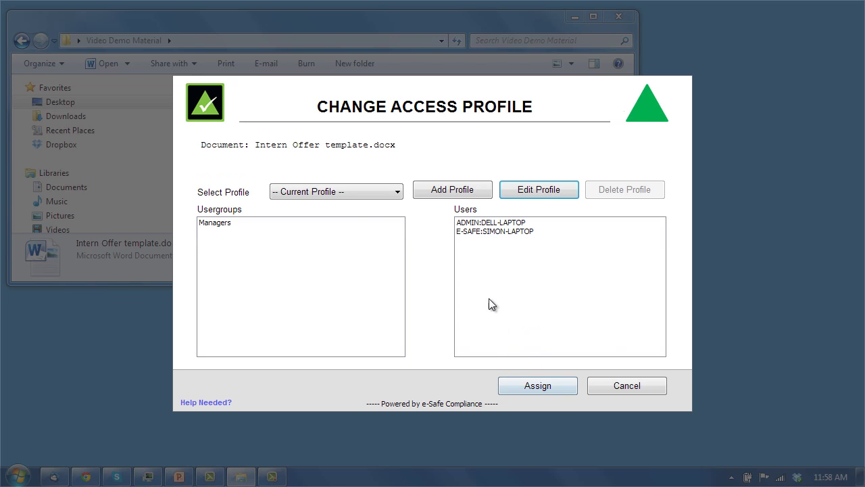
{"action": "left_click", "coordinate": [525, 387]}
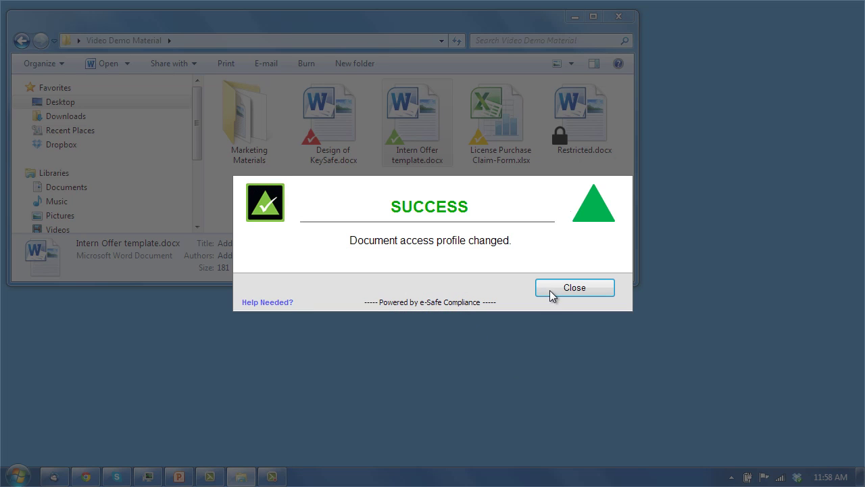
{"action": "left_click", "coordinate": [550, 289]}
{"action": "left_click", "coordinate": [402, 206]}
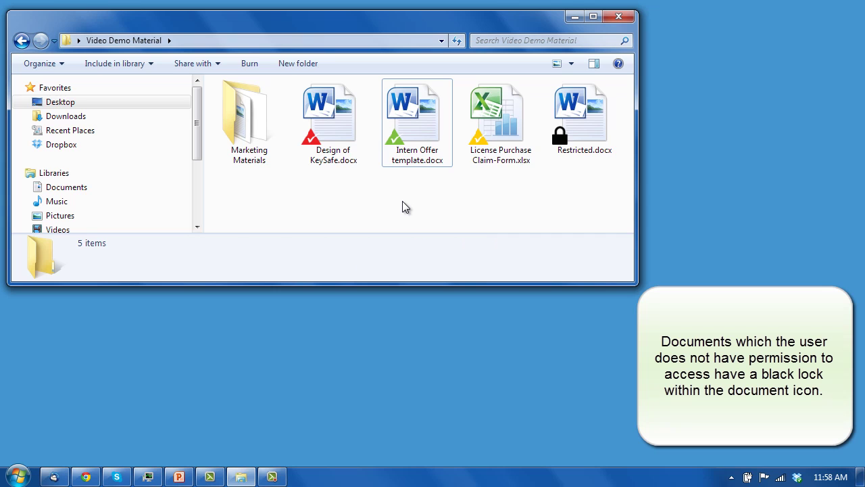
{"action": "double_click", "coordinate": [576, 139]}
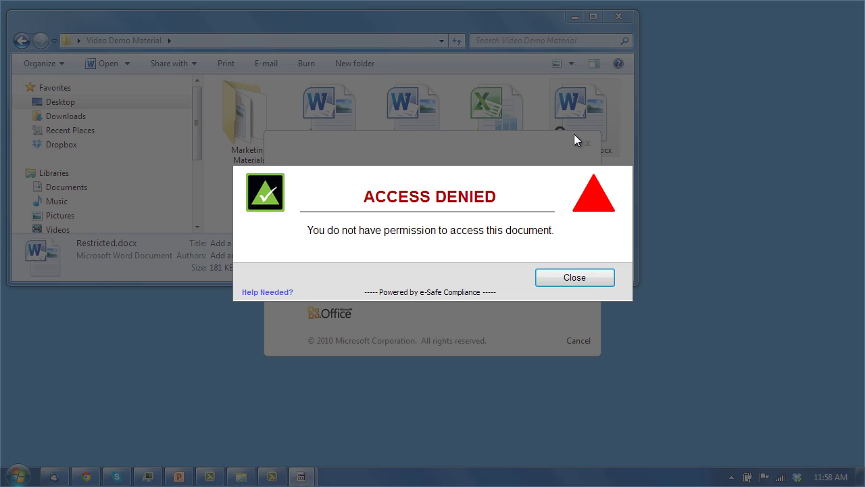
{"action": "left_click", "coordinate": [555, 280]}
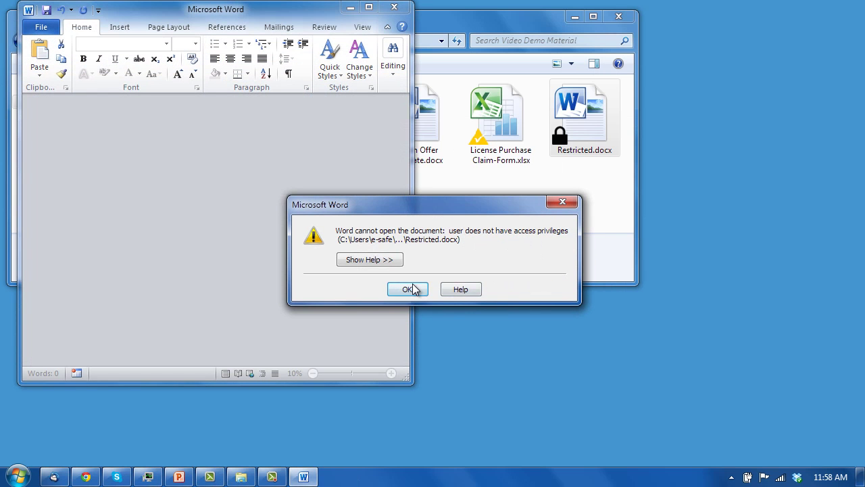
{"action": "left_click", "coordinate": [408, 290]}
{"action": "left_click", "coordinate": [395, 8]}
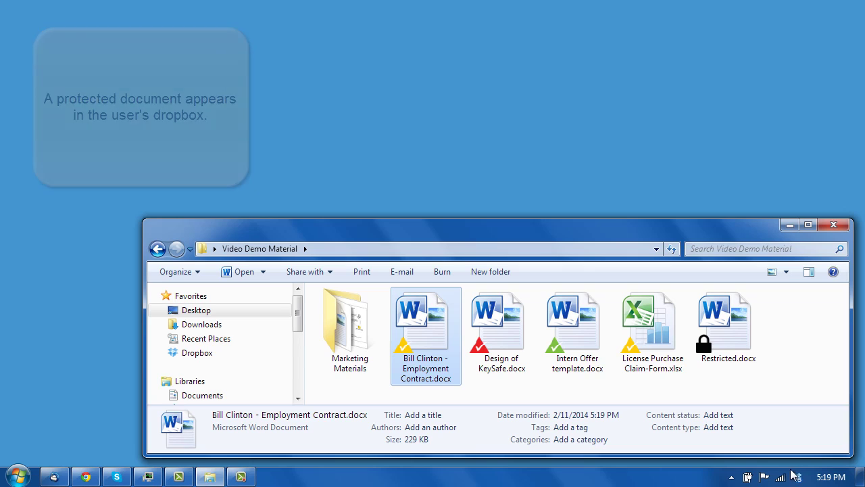
Open the Dropbox folder from its notification, then open and close X Projects 2014-2015.docx
{"action": "mouse_move", "coordinate": [797, 478]}
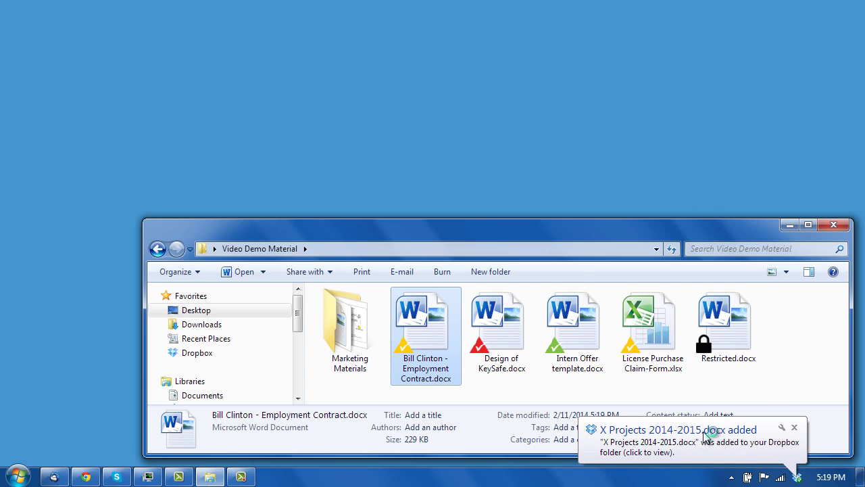
{"action": "left_click", "coordinate": [707, 431]}
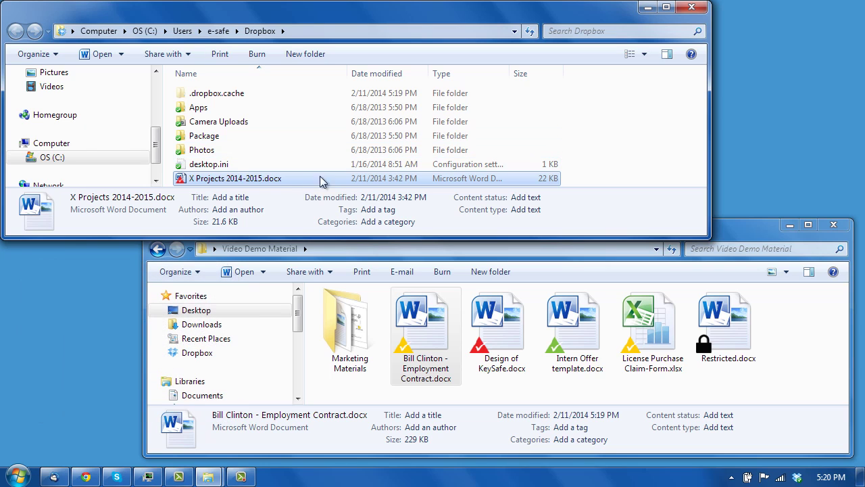
{"action": "double_click", "coordinate": [246, 180]}
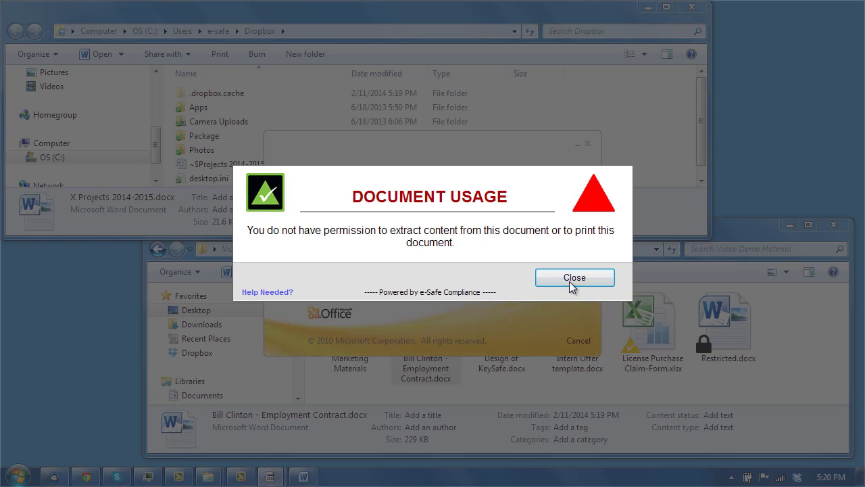
{"action": "left_click", "coordinate": [574, 278]}
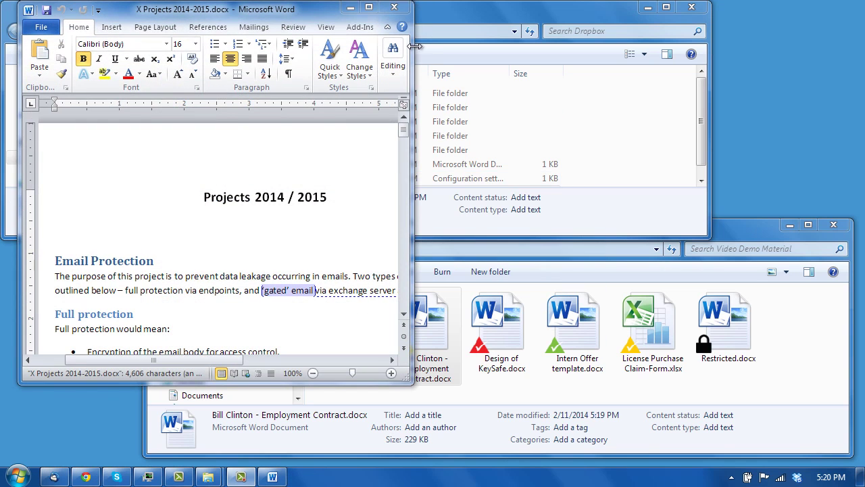
{"action": "left_click", "coordinate": [394, 7]}
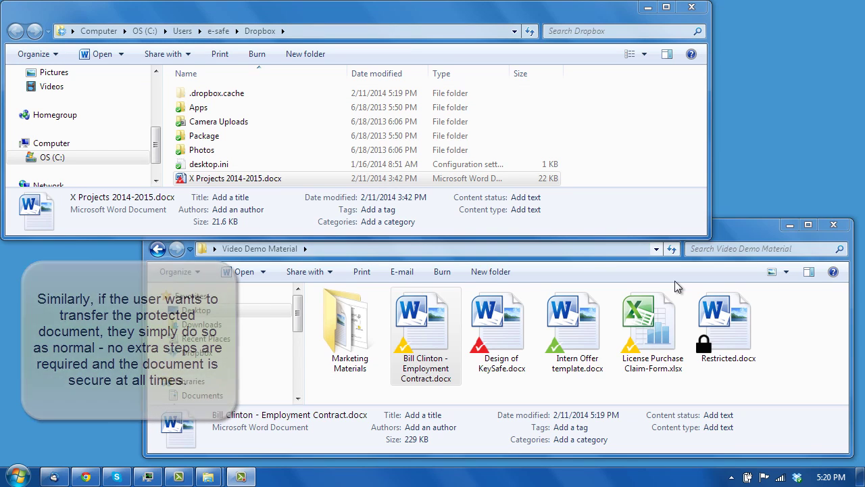
Drag License Purchase Claim-Form.xlsx into the Dropbox folder and close the Dropbox window
{"action": "left_click_drag", "start_coordinate": [651, 328], "coordinate": [653, 155]}
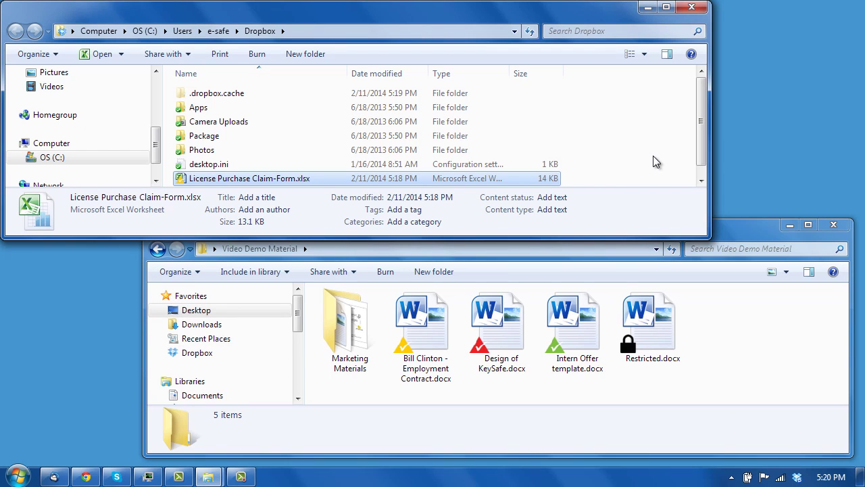
{"action": "left_click", "coordinate": [691, 8]}
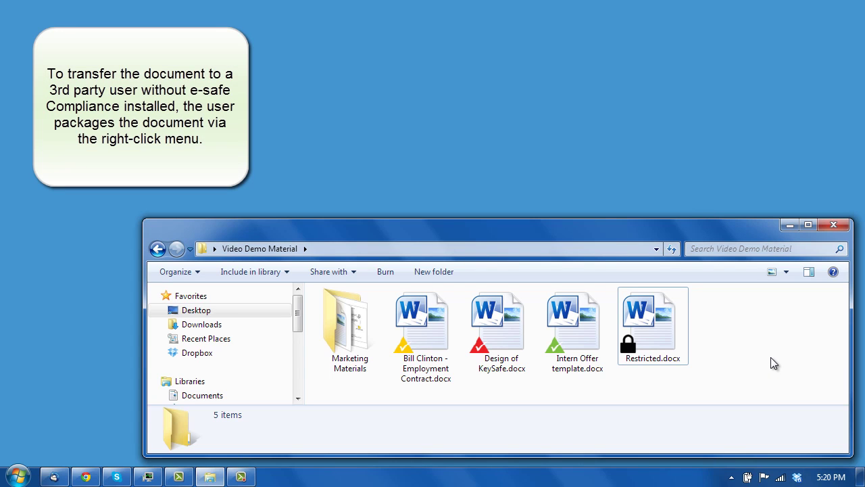
Package Intern Offer template.docx into a password-protected zip, entering the package password
{"action": "right_click", "coordinate": [568, 331]}
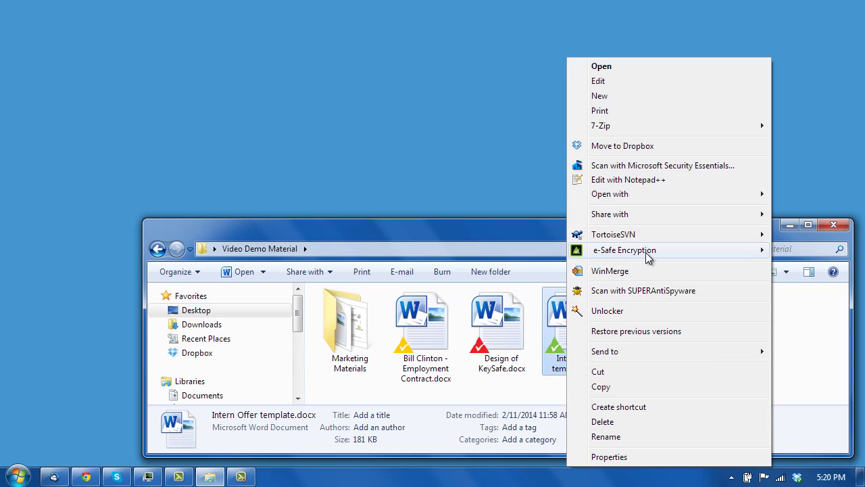
{"action": "mouse_move", "coordinate": [648, 256]}
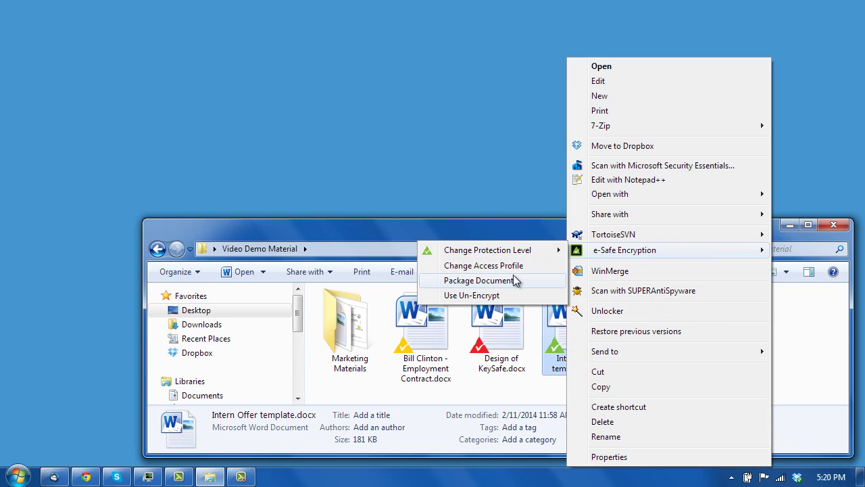
{"action": "left_click", "coordinate": [513, 278]}
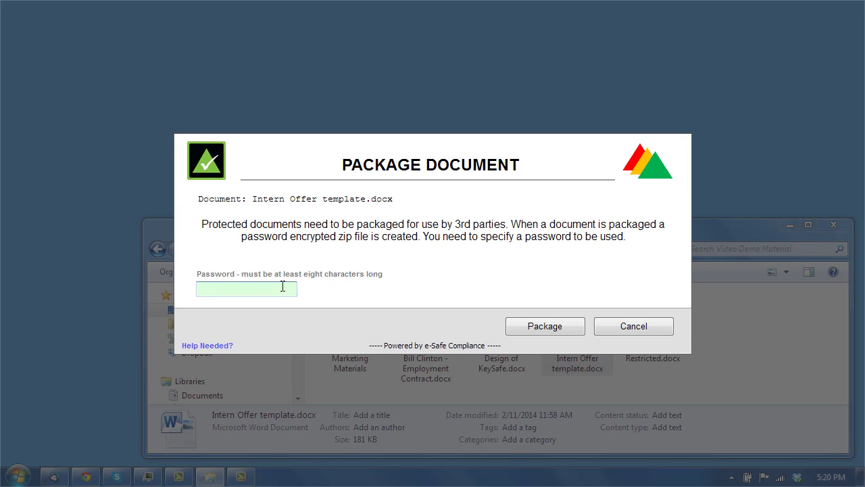
{"action": "type", "text": "12345678"}
{"action": "left_click", "coordinate": [531, 323]}
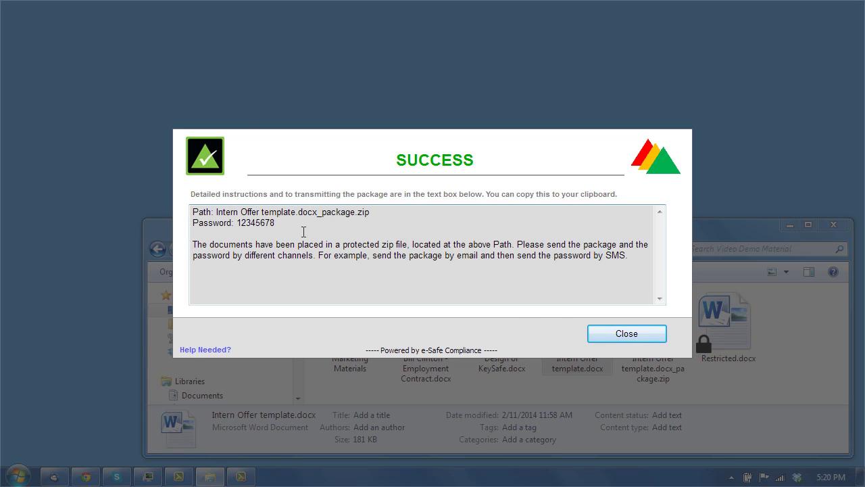
{"action": "left_click", "coordinate": [608, 334]}
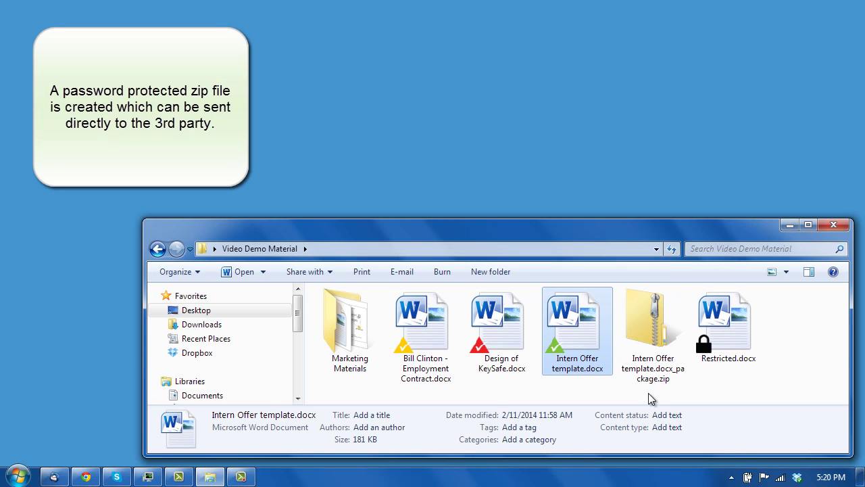
Open Intern Offer template.docx_package.zip and try the .docx inside, reaching the Password needed prompt
{"action": "double_click", "coordinate": [655, 331]}
{"action": "double_click", "coordinate": [370, 313]}
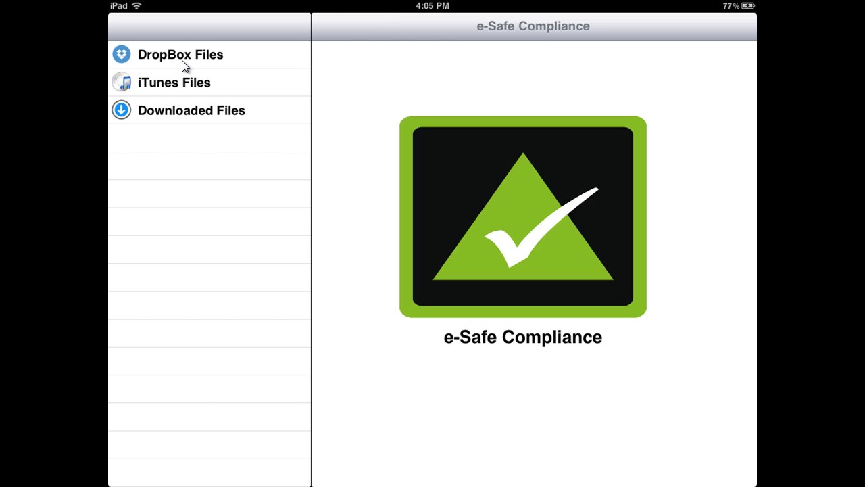
View Protection level_1 Green triangle.pdf from DropBox Files > PDF Encrypted Files in e-Safe Compliance Viewer
{"action": "left_click", "coordinate": [182, 59]}
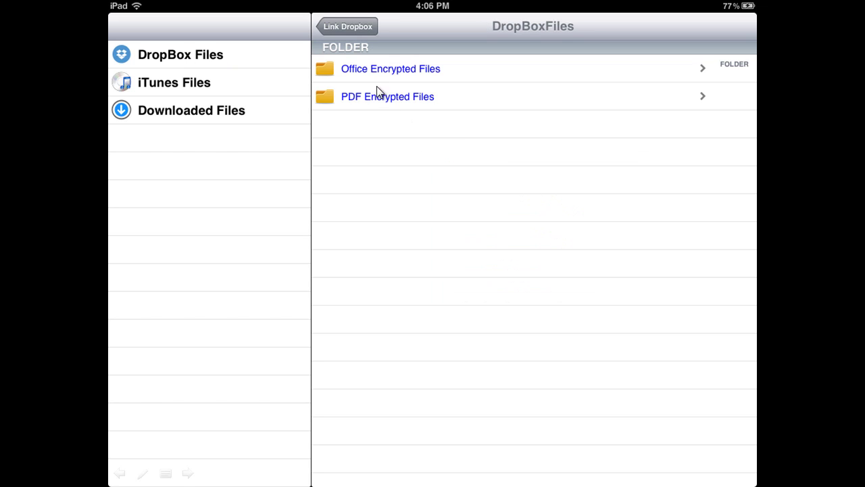
{"action": "left_click", "coordinate": [346, 96]}
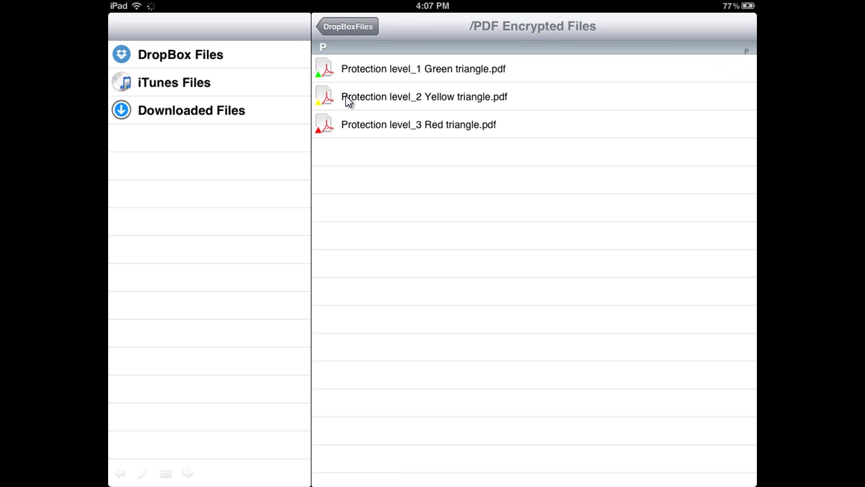
{"action": "left_click", "coordinate": [404, 71]}
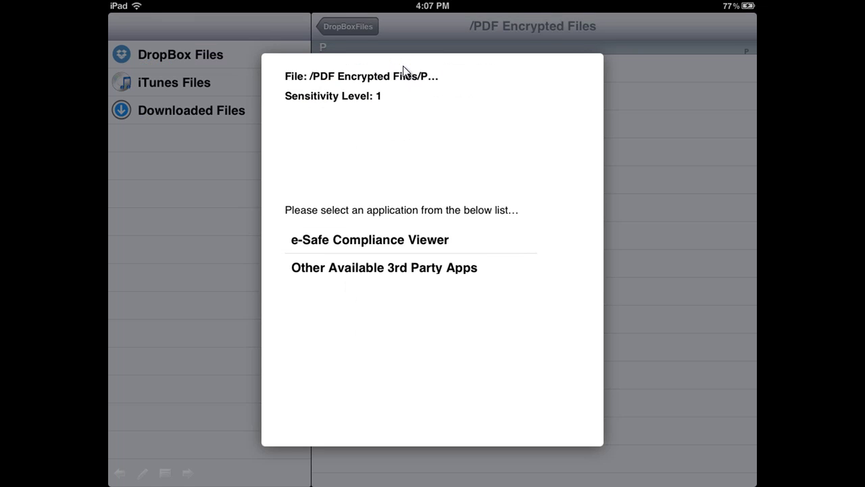
{"action": "left_click", "coordinate": [379, 243]}
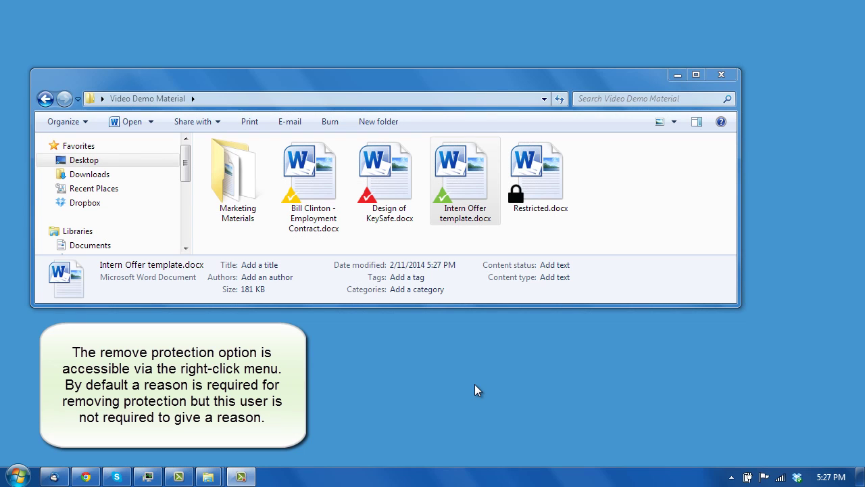
Un-encrypt Intern Offer template.docx via e-Safe Encryption > Use Un-Encrypt, confirming Remove
{"action": "right_click", "coordinate": [466, 197]}
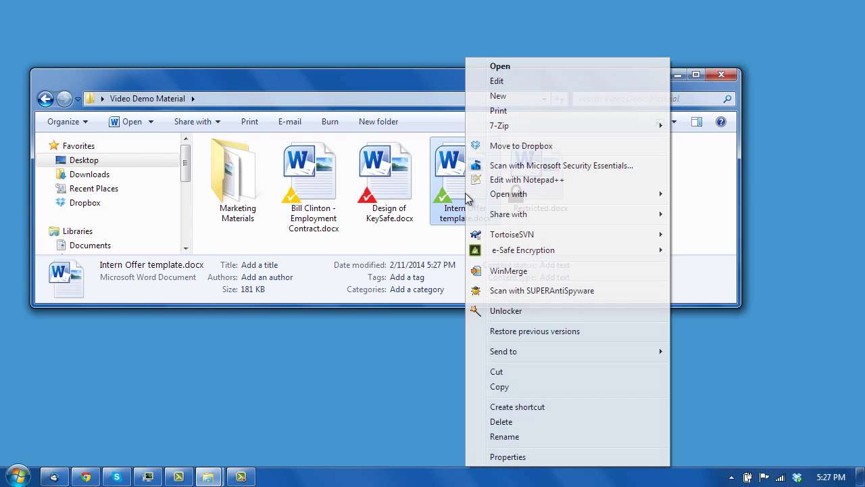
{"action": "mouse_move", "coordinate": [586, 251]}
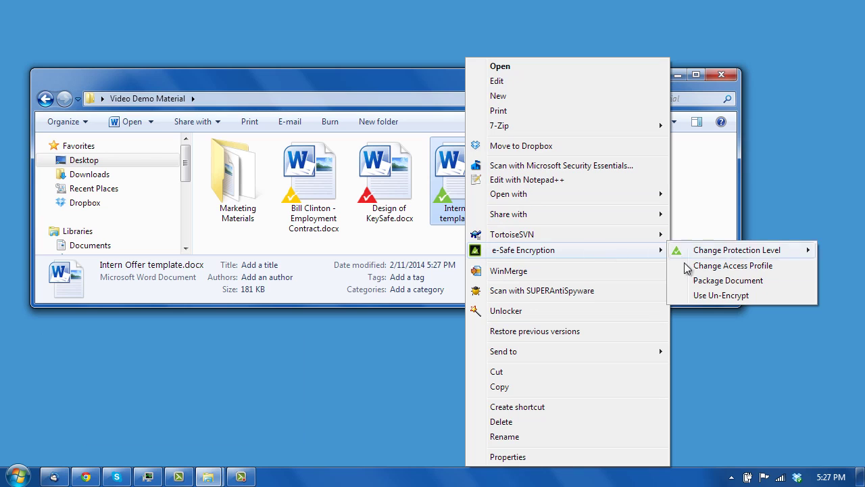
{"action": "left_click", "coordinate": [691, 294]}
{"action": "left_click", "coordinate": [553, 312]}
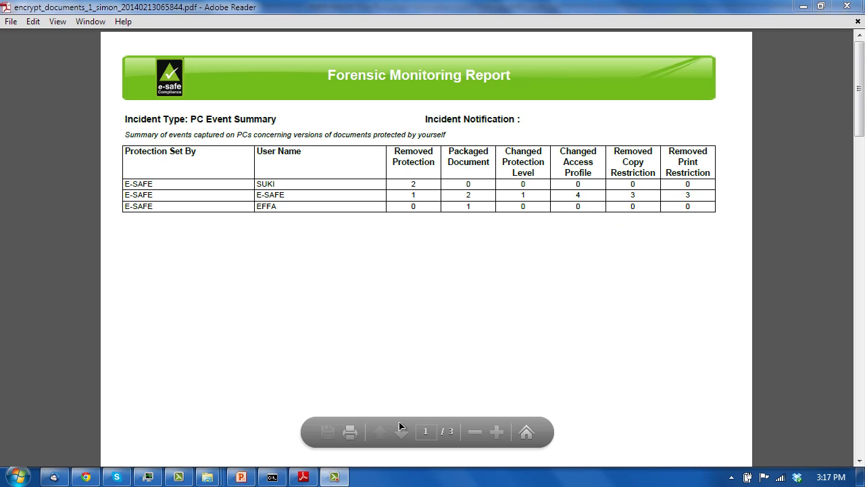
Go to page 2 of the Forensic Monitoring Report to see the Removed Protection table
{"action": "left_click", "coordinate": [403, 432]}
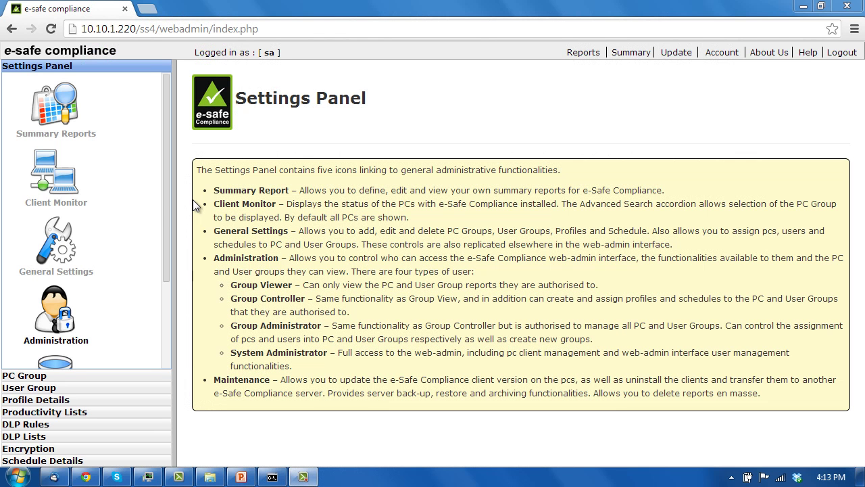
Open the DLP Rules page, expand Regular Expression Rules, and open the Encryption section
{"action": "left_click", "coordinate": [32, 424]}
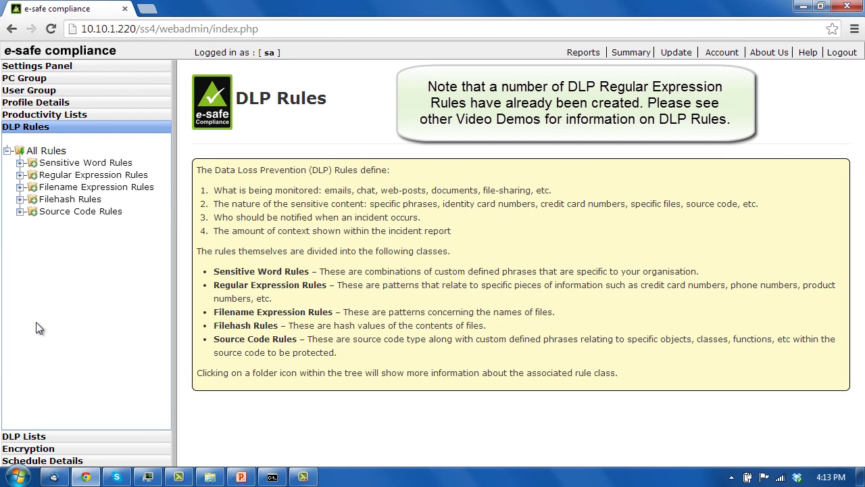
{"action": "left_click", "coordinate": [21, 175]}
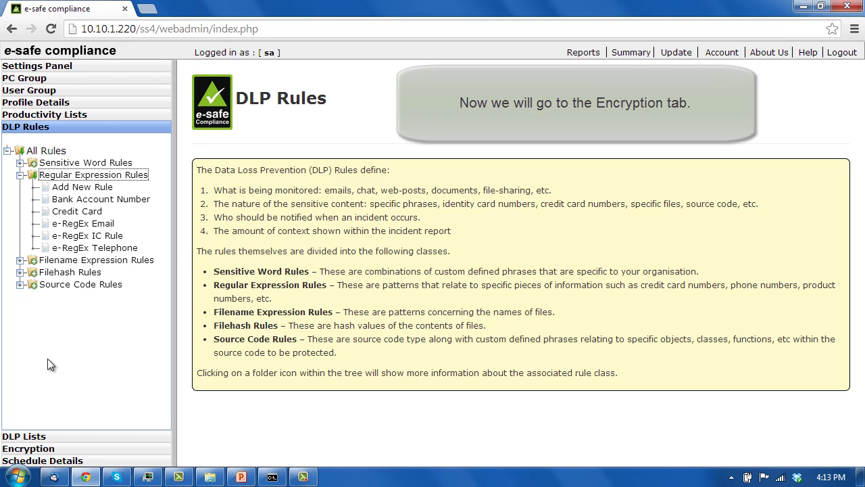
{"action": "left_click", "coordinate": [34, 448]}
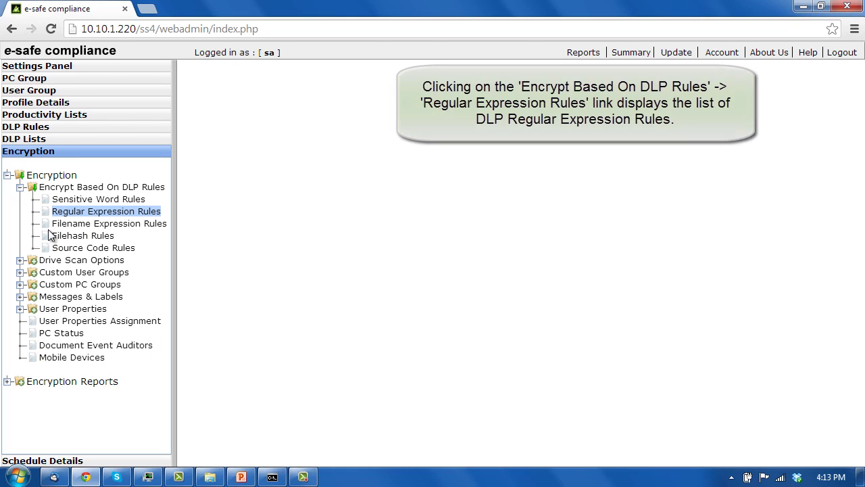
Open the Regular Expression Rules list and keep e-RegEx Telephone at Level 3: Red
{"action": "left_click", "coordinate": [71, 212]}
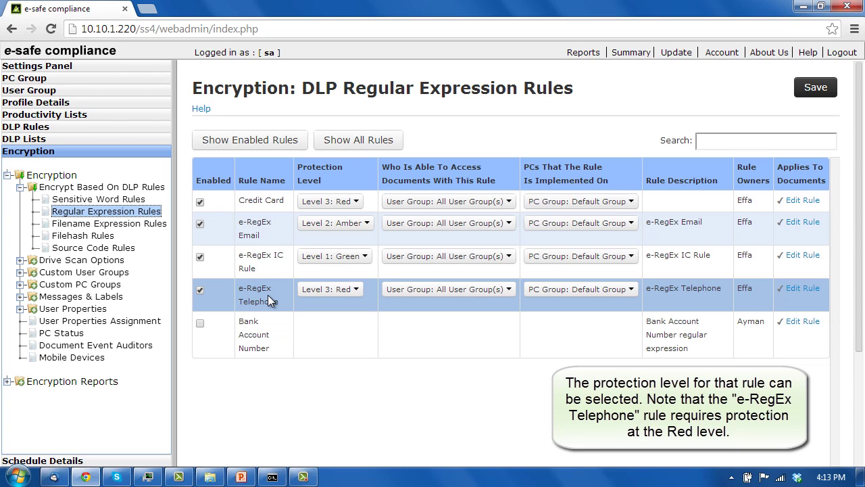
{"action": "left_click", "coordinate": [342, 290]}
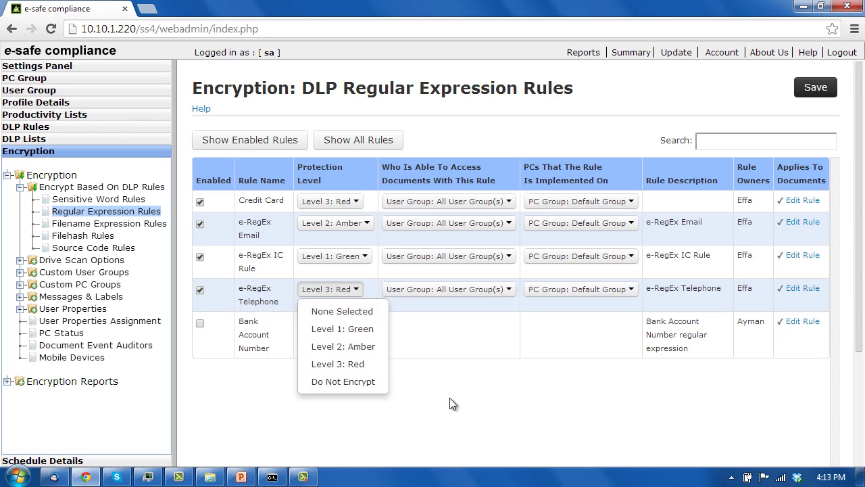
{"action": "left_click", "coordinate": [452, 402]}
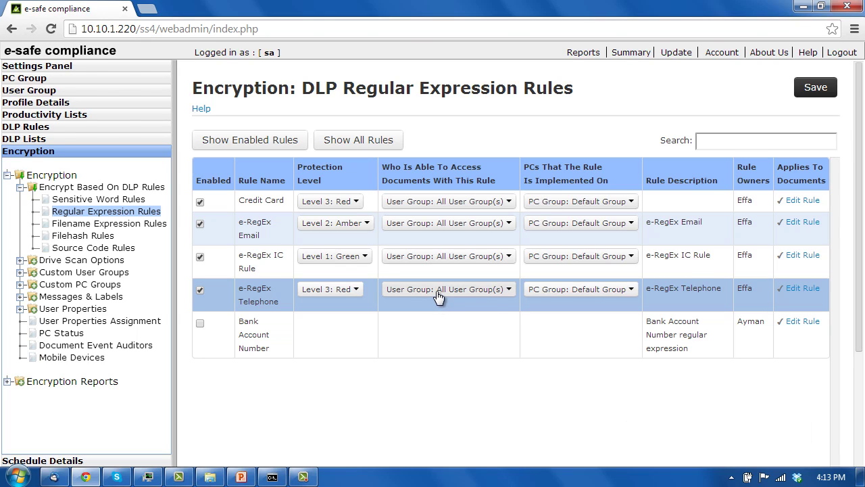
Check the Telephone rule's user groups without changing them, then minimize Chrome
{"action": "left_click", "coordinate": [438, 292]}
{"action": "mouse_move", "coordinate": [437, 309]}
{"action": "mouse_move", "coordinate": [436, 334]}
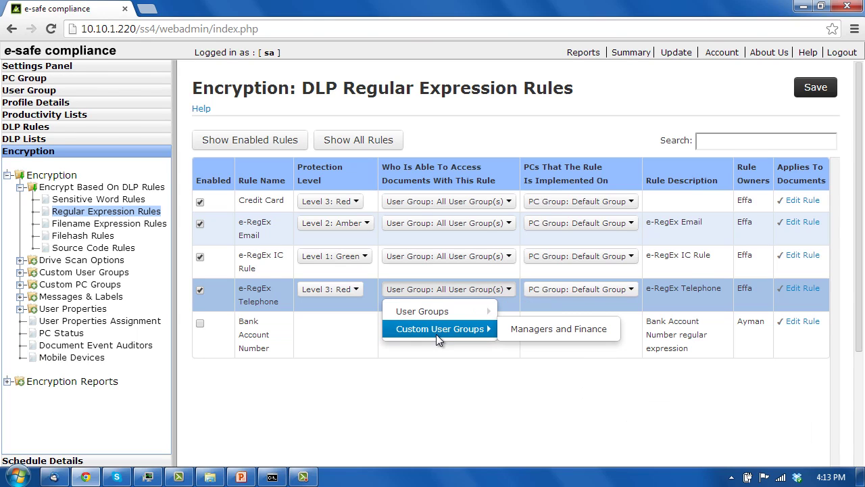
{"action": "left_click", "coordinate": [433, 389]}
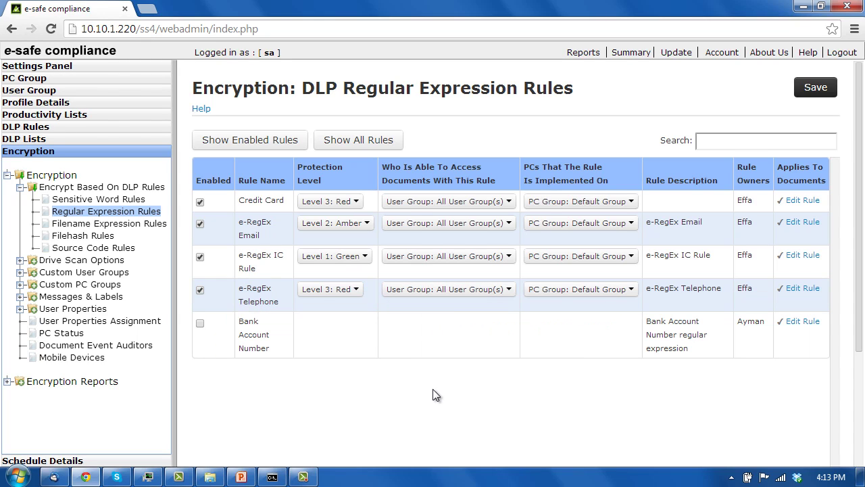
{"action": "left_click", "coordinate": [802, 7]}
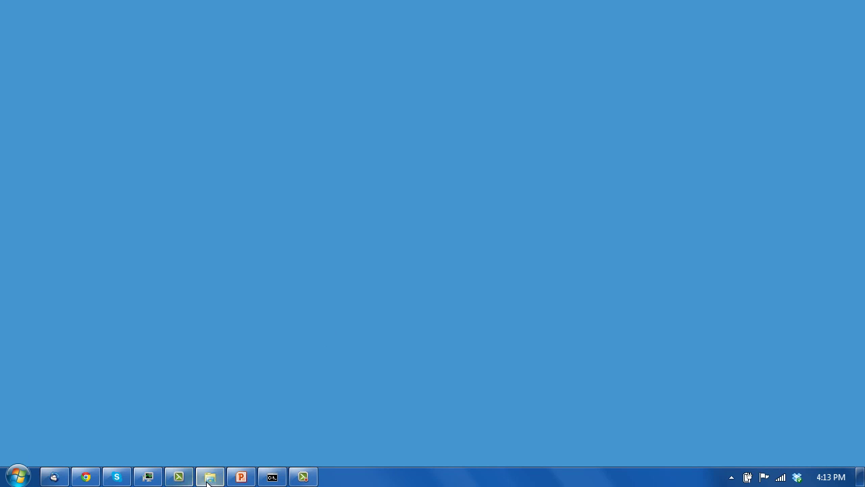
Create New Microsoft Word Document.docx in Video Demo Material, open it in Word, and type 'ab'
{"action": "left_click", "coordinate": [209, 476]}
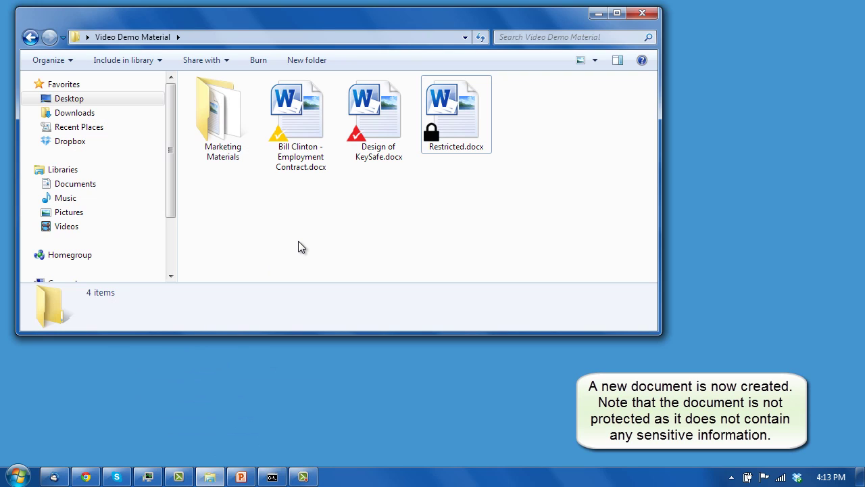
{"action": "right_click", "coordinate": [284, 213]}
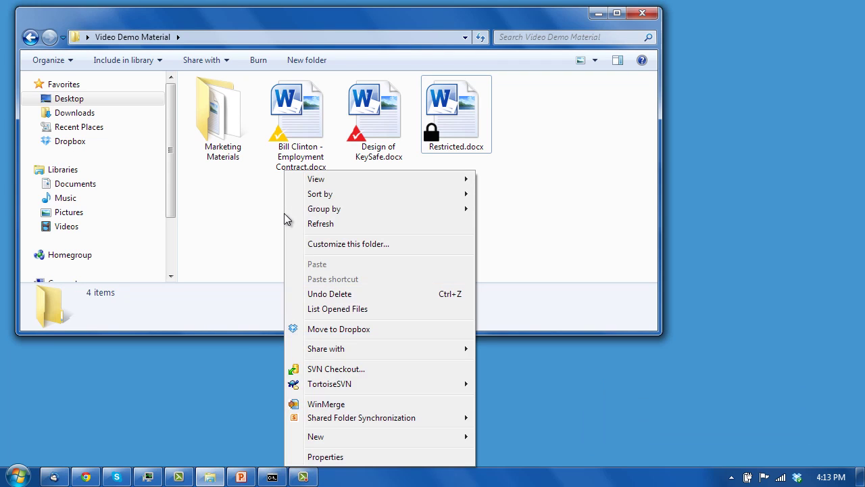
{"action": "mouse_move", "coordinate": [396, 438]}
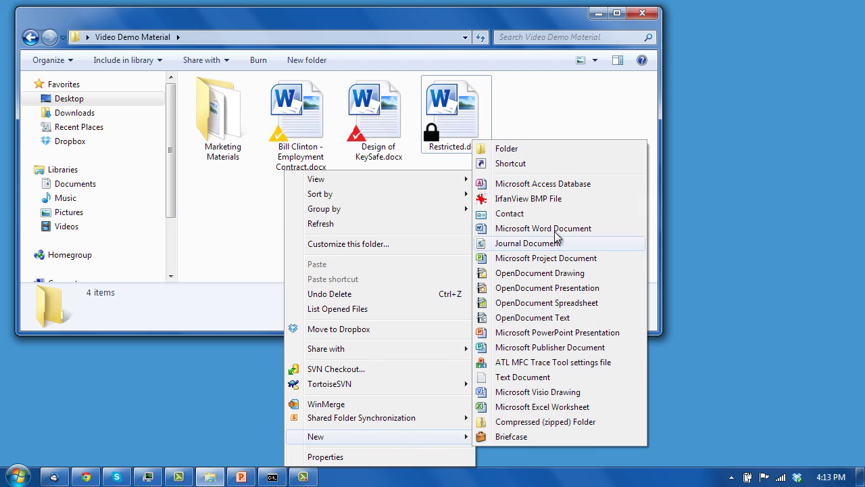
{"action": "left_click", "coordinate": [543, 228]}
{"action": "left_click", "coordinate": [424, 230]}
{"action": "left_click", "coordinate": [424, 230]}
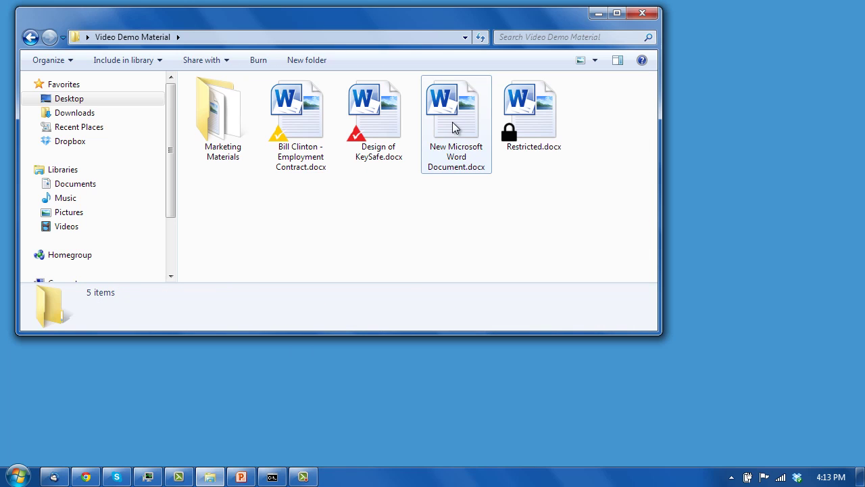
{"action": "double_click", "coordinate": [454, 128]}
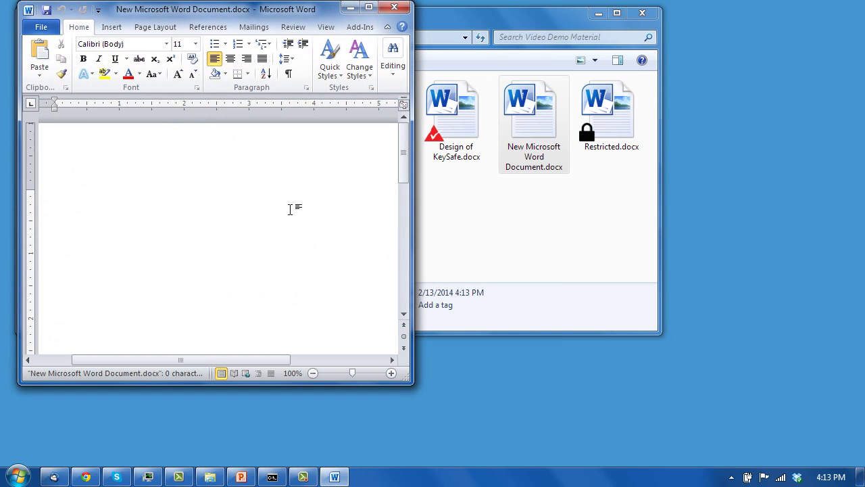
{"action": "type", "text": "ab"}
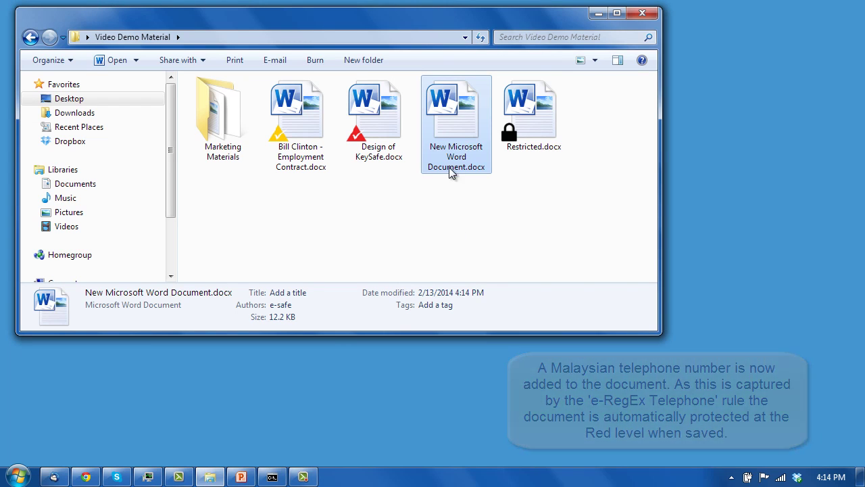
Insert a Malaysian-format telephone number above abc, save with Ctrl+S, and close Word
{"action": "double_click", "coordinate": [449, 146]}
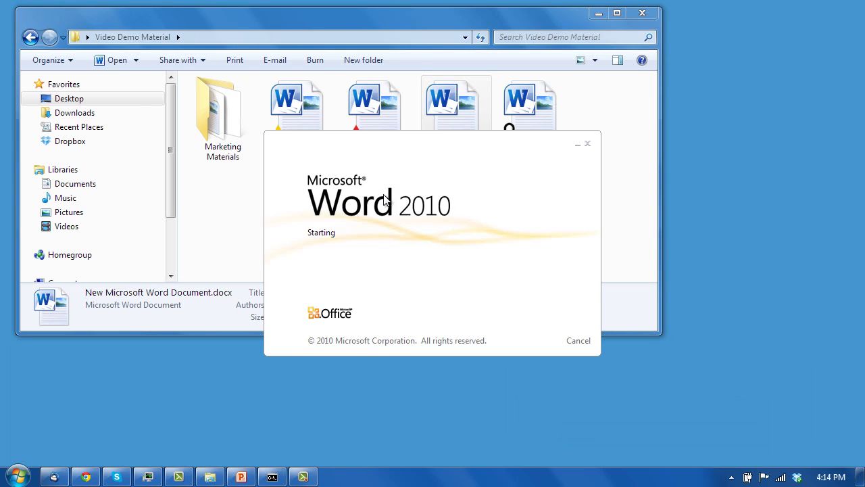
{"action": "key", "text": "Return"}
{"action": "key", "text": "Up"}
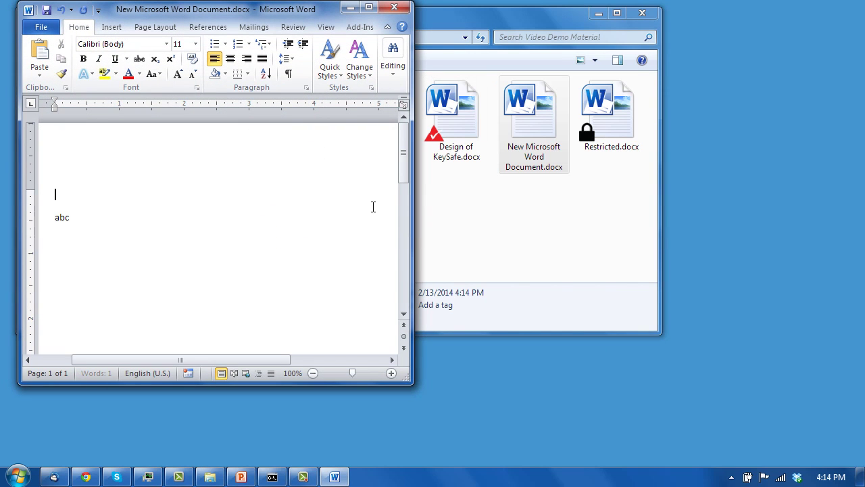
{"action": "type", "text": "03-"}
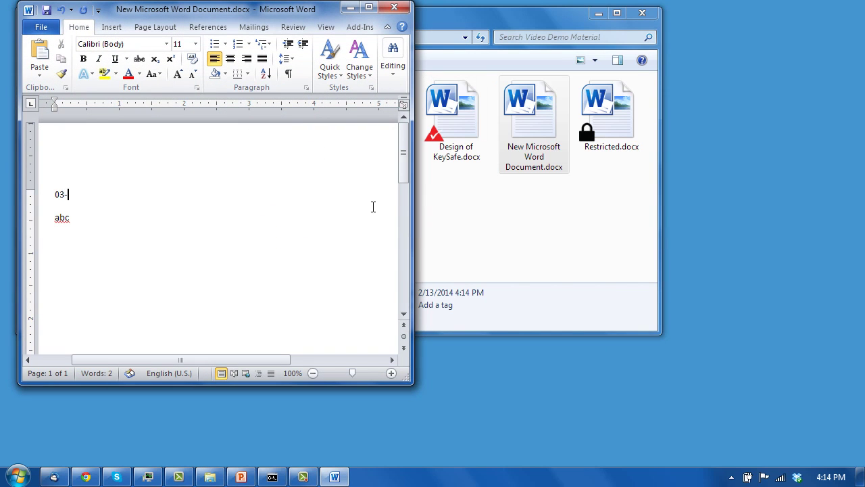
{"action": "type", "text": "12345678"}
{"action": "key", "text": "ctrl+s"}
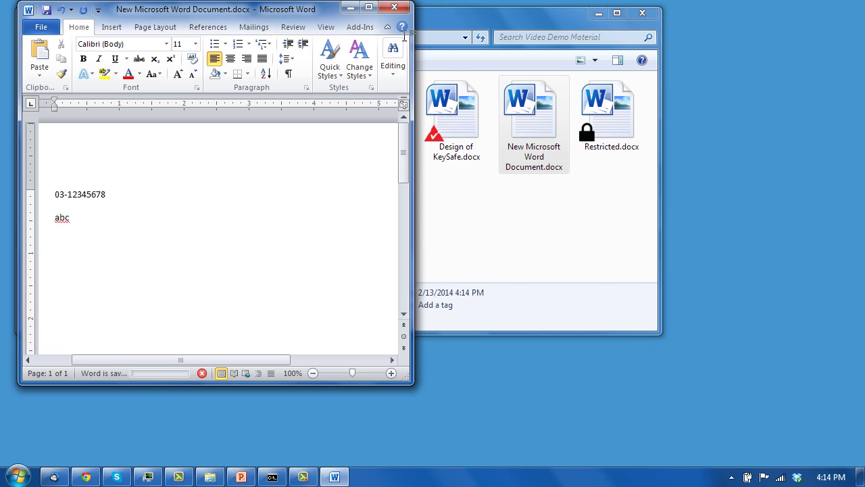
{"action": "left_click", "coordinate": [394, 7]}
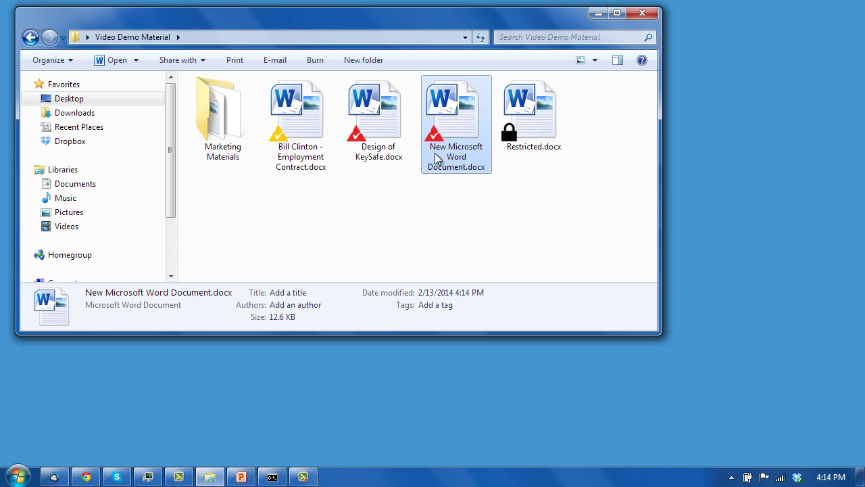
{"action": "left_click", "coordinate": [417, 232]}
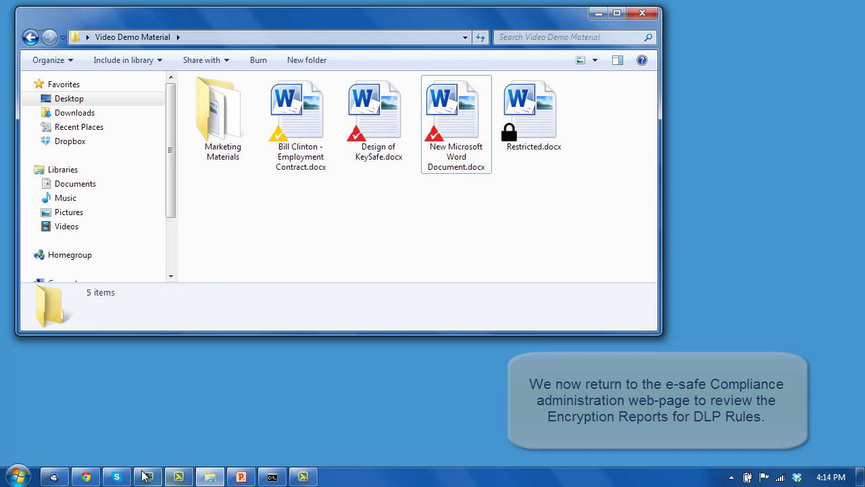
In Chrome, go to Encryption Reports > PC Encryption Events > View by DLP Rule
{"action": "left_click", "coordinate": [86, 476]}
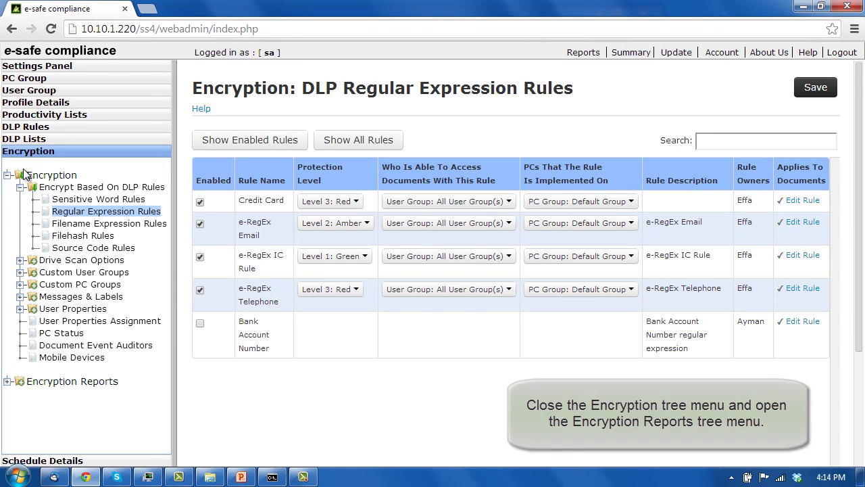
{"action": "left_click", "coordinate": [7, 175]}
{"action": "left_click", "coordinate": [7, 198]}
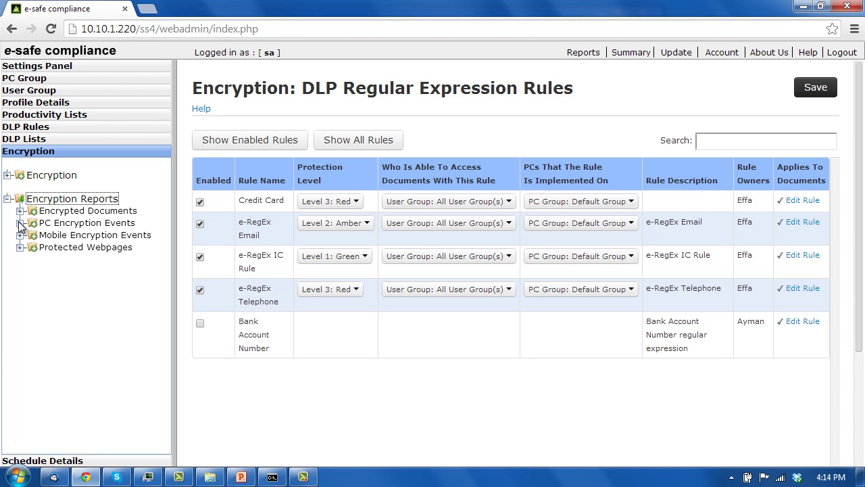
{"action": "left_click", "coordinate": [20, 224]}
{"action": "left_click", "coordinate": [69, 248]}
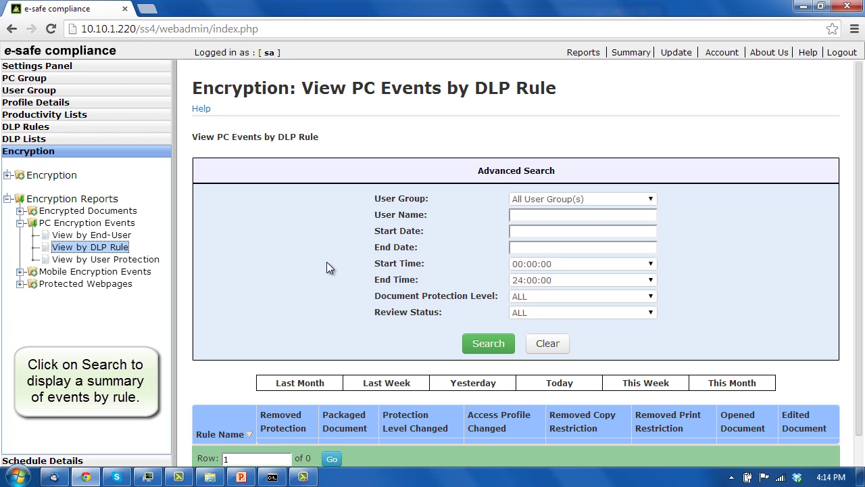
Run the search, list the 12 Removed Protection events, and open Intern Offer template.docx's report
{"action": "left_click", "coordinate": [488, 343]}
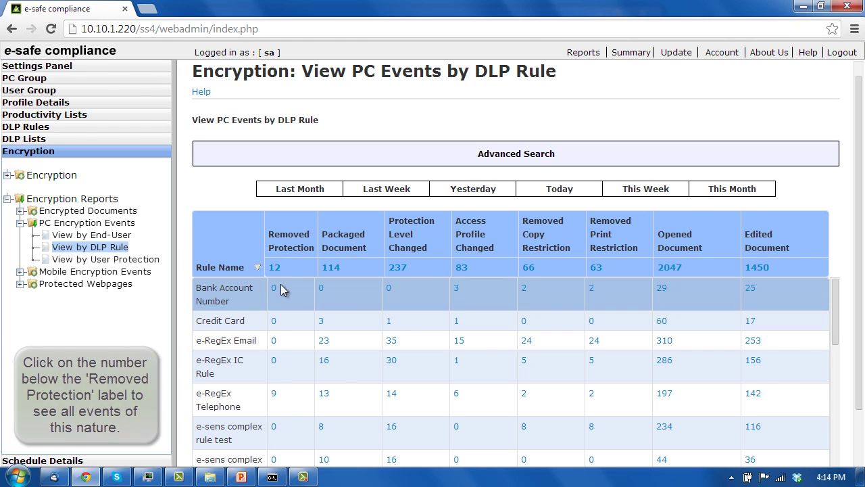
{"action": "left_click", "coordinate": [274, 267]}
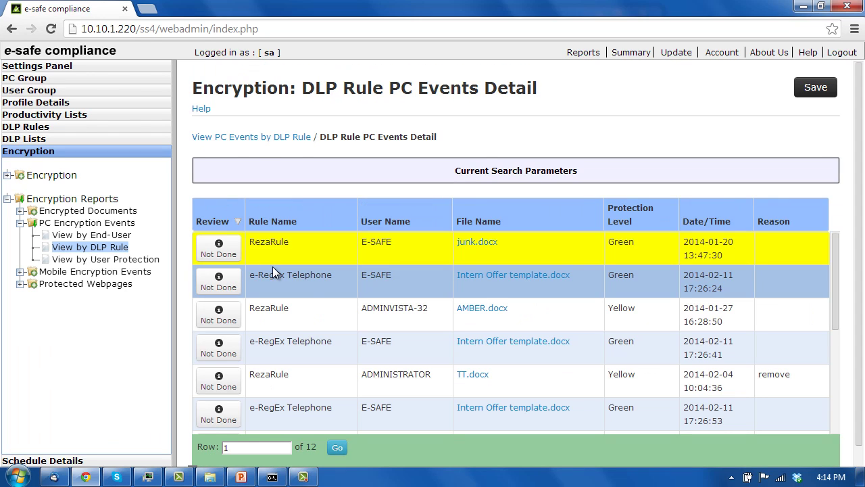
{"action": "left_click", "coordinate": [484, 341]}
{"action": "scroll", "coordinate": [432, 287], "scroll_direction": "down", "scroll_amount": 2}
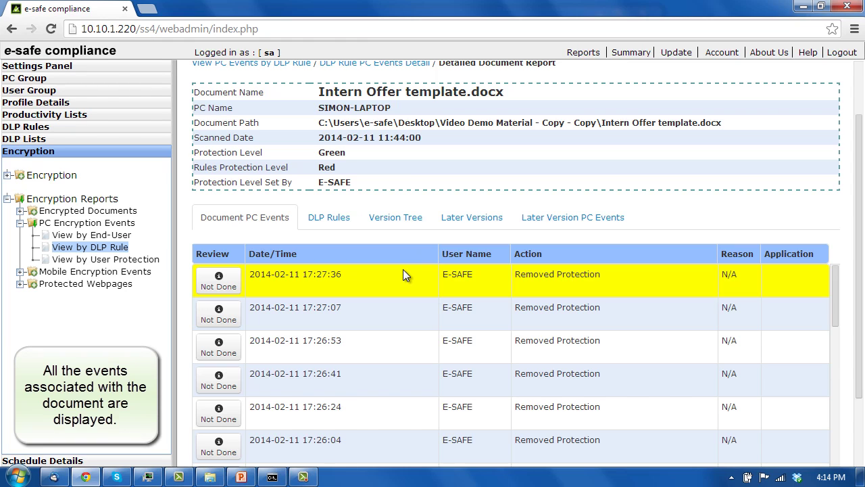
Review the DLP rules matched by Intern Offer template.docx, then view its three earlier versions
{"action": "left_click", "coordinate": [340, 222]}
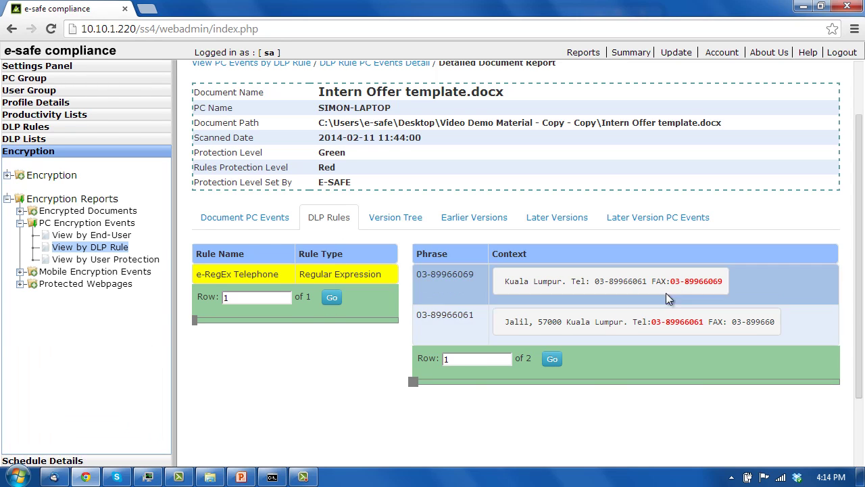
{"action": "left_click", "coordinate": [403, 223]}
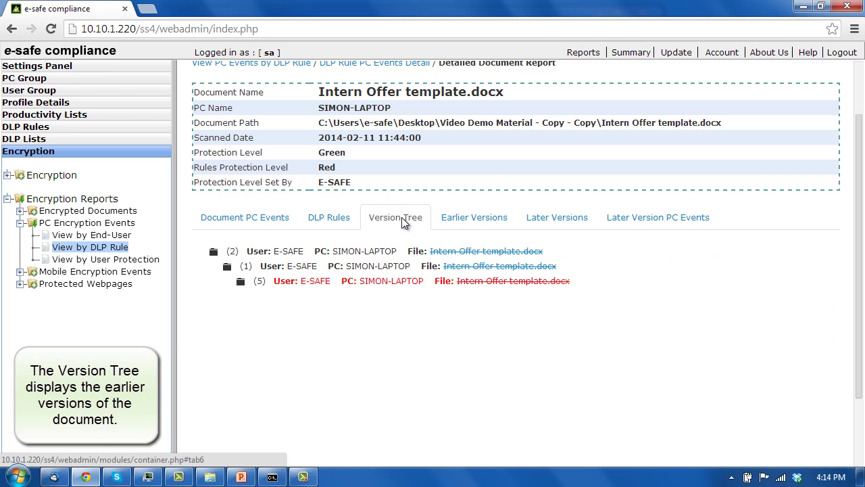